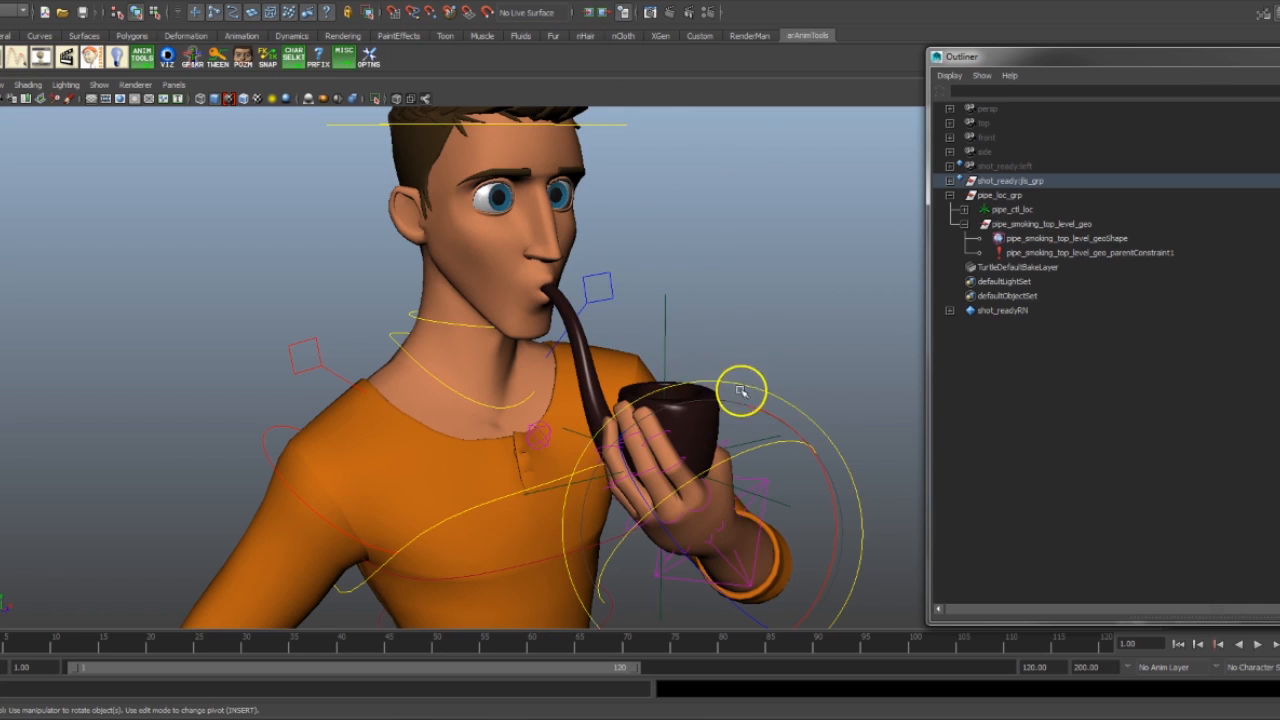
- Examine the pipe's hierarchy by selecting its geometry shape, the pipe_ctl_loc locator and the parent group pipe_loc_grp in turn
click(1025, 240)
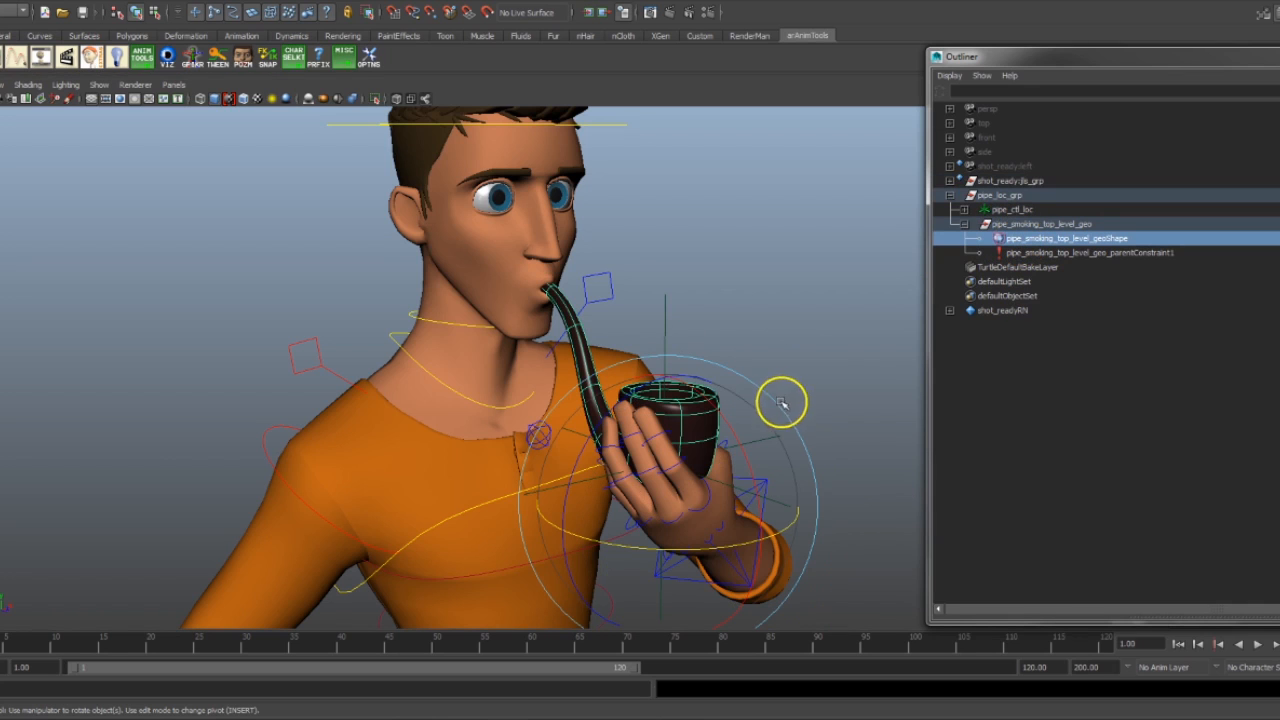
click(664, 299)
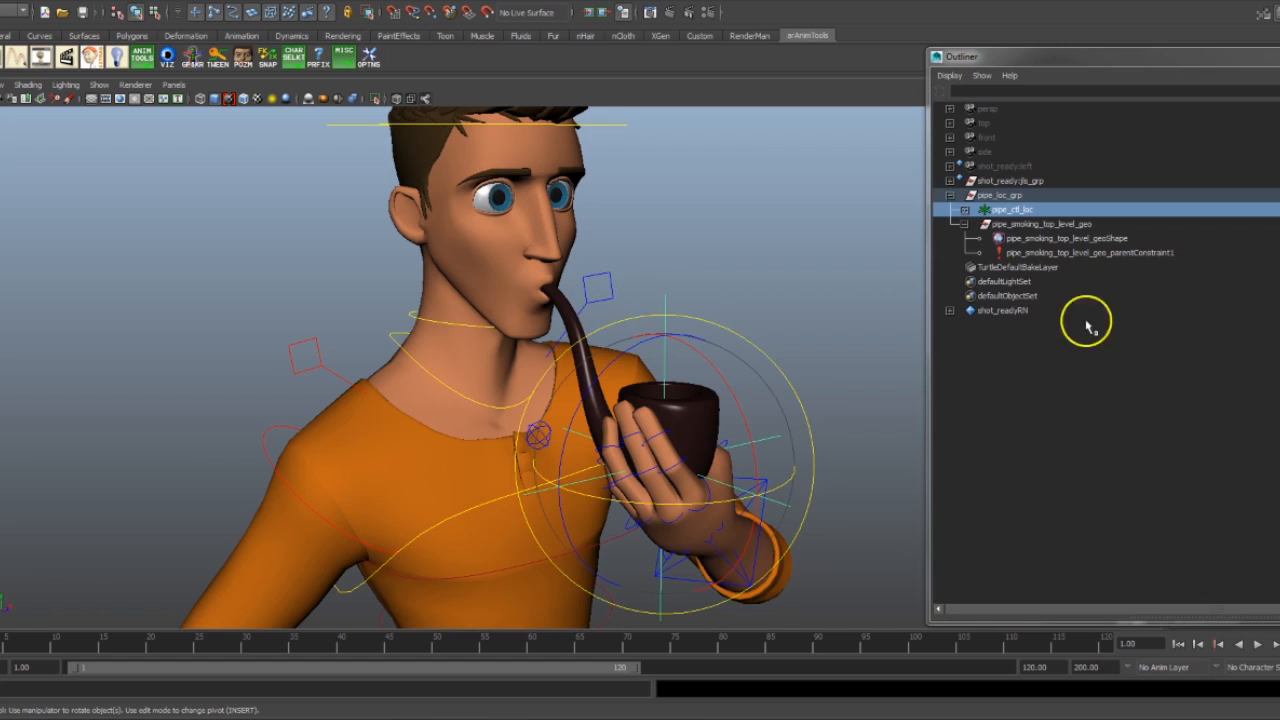
click(996, 196)
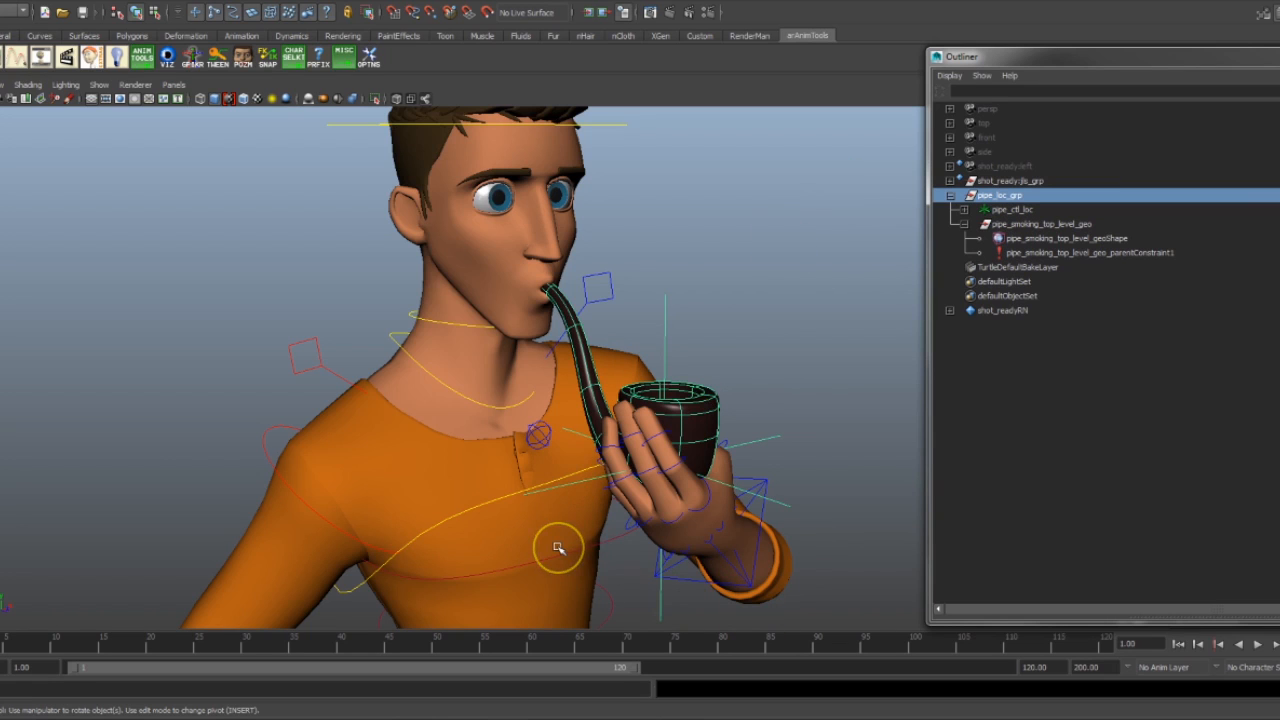
- Try parent-constraining pipe_loc_grp to the left hand's IK control
click(748, 510)
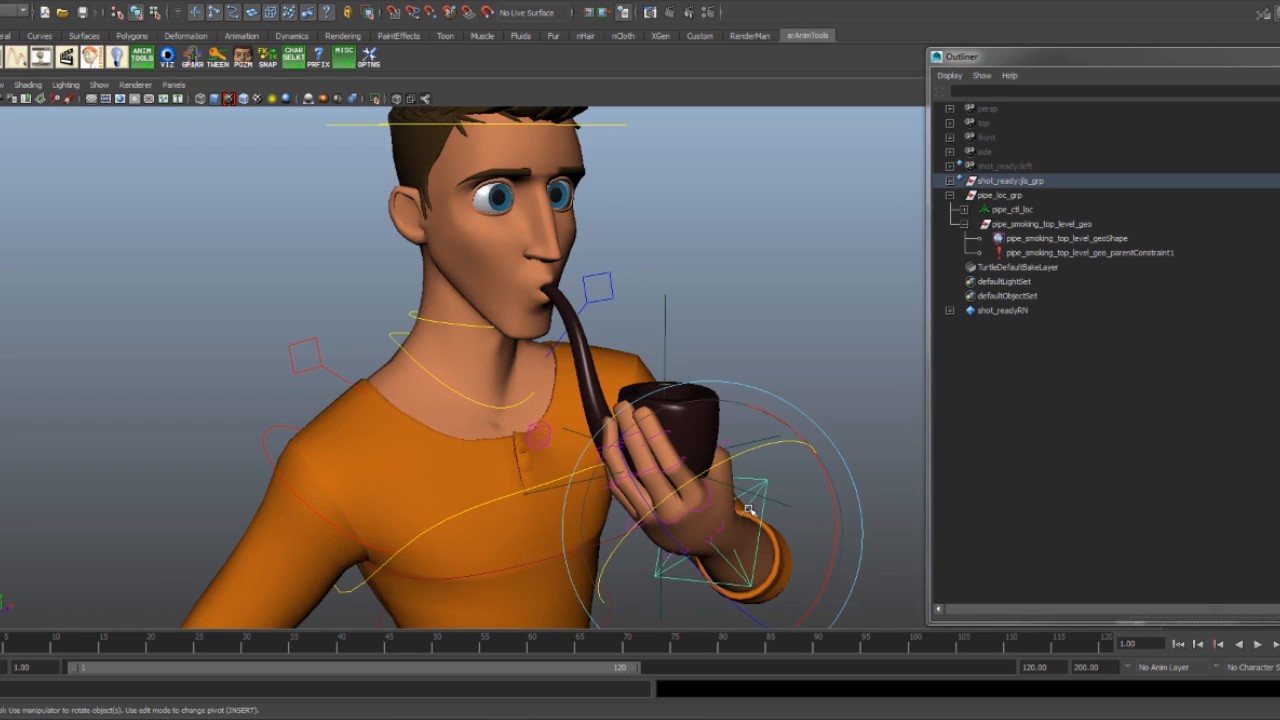
click(1005, 196)
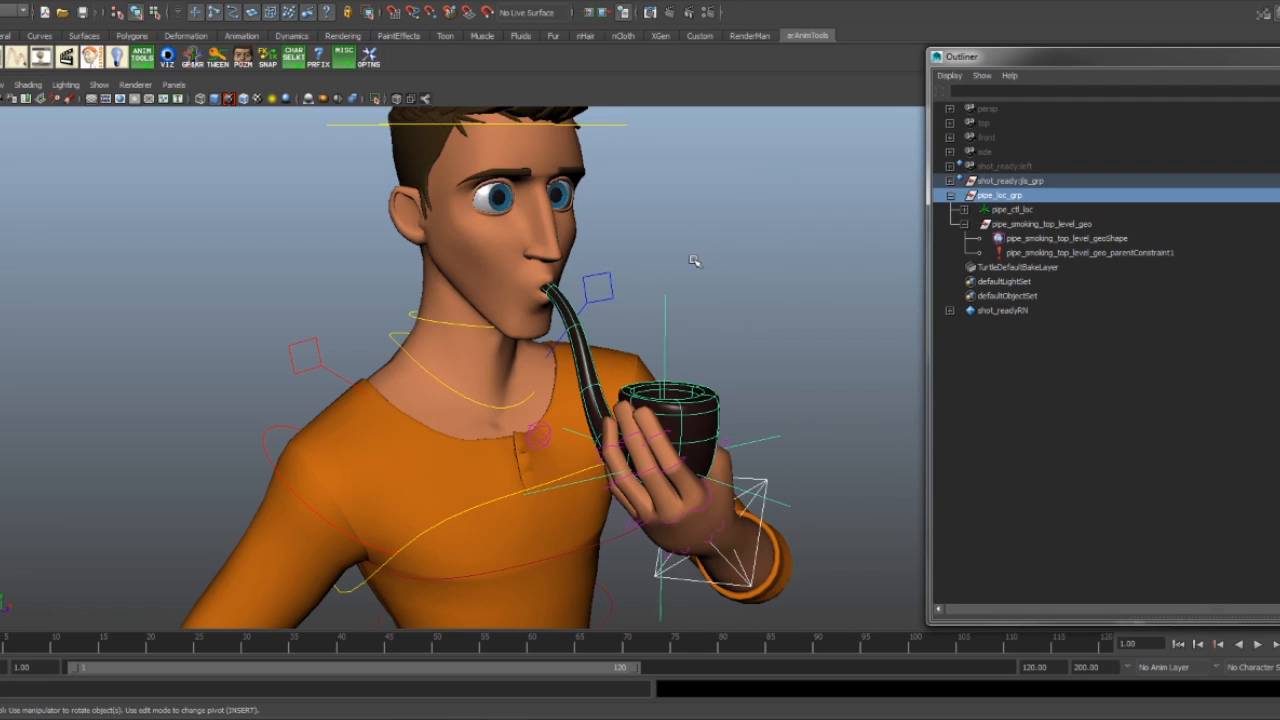
key(g)
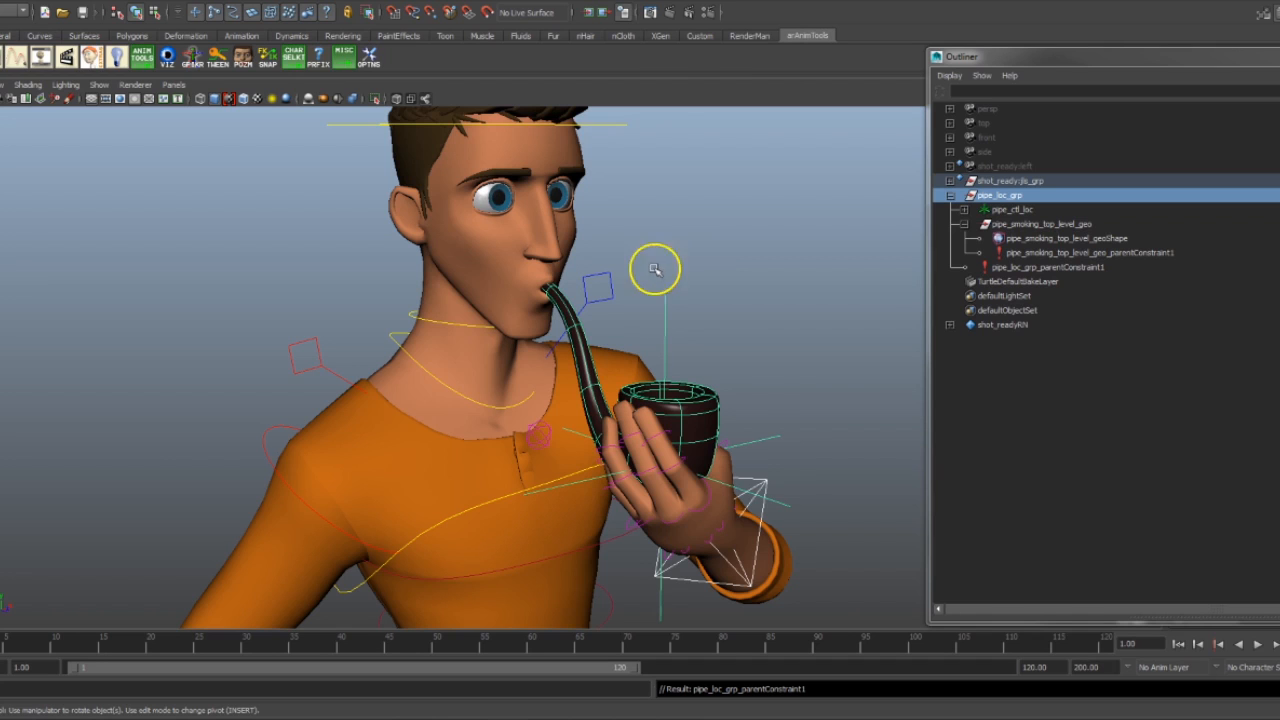
- Rotate the left hand's IK control to test the pipe's attachment, and undo both the rotation and the parent constraint
click(742, 572)
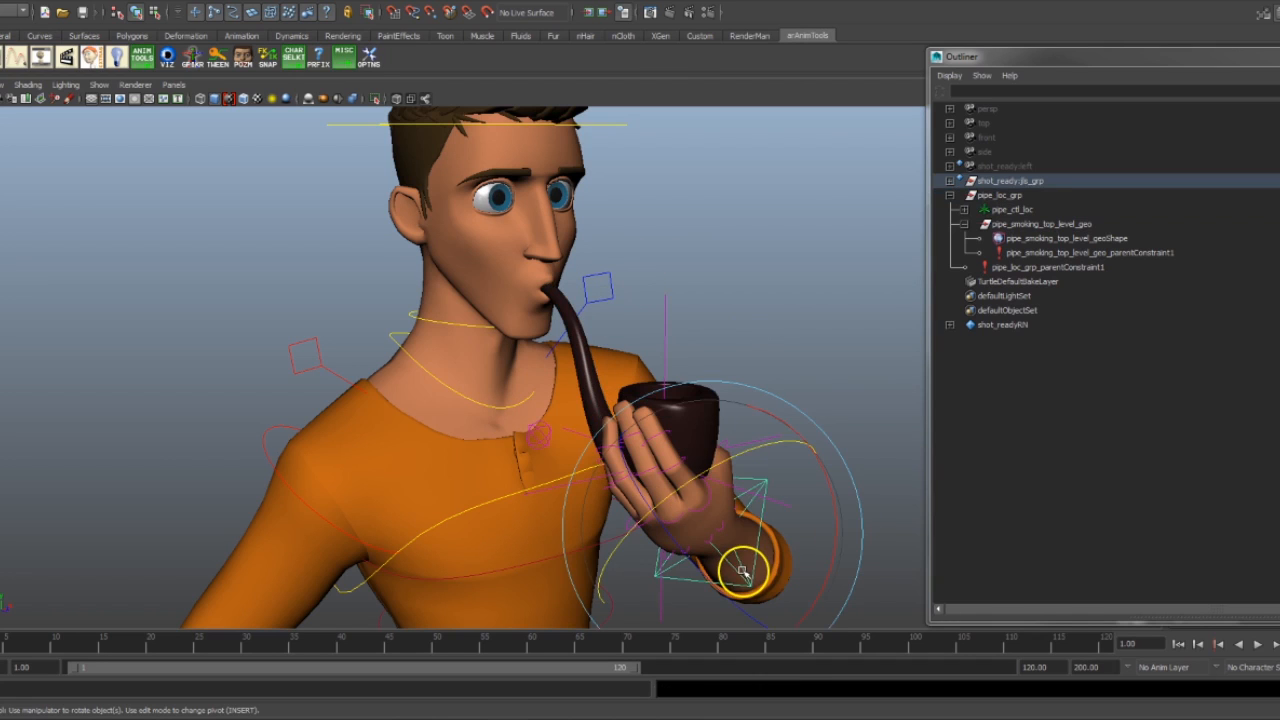
drag(694, 551, 790, 636)
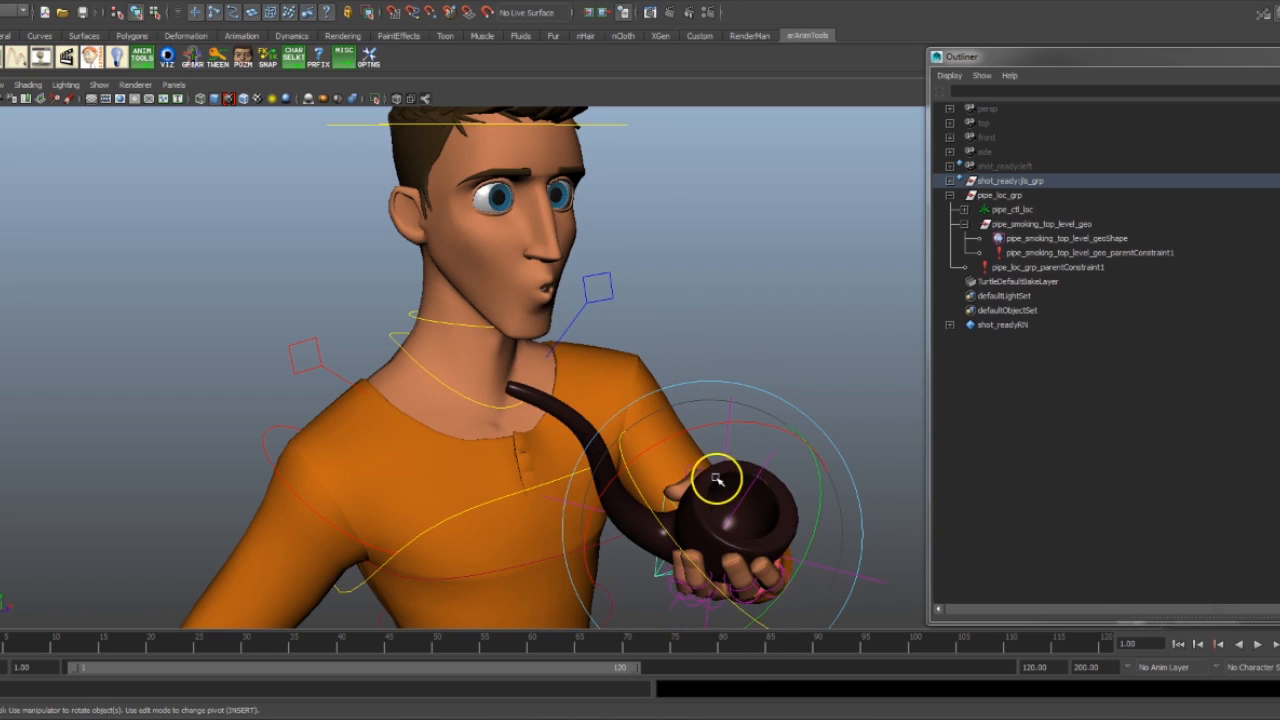
key(ctrl+z)
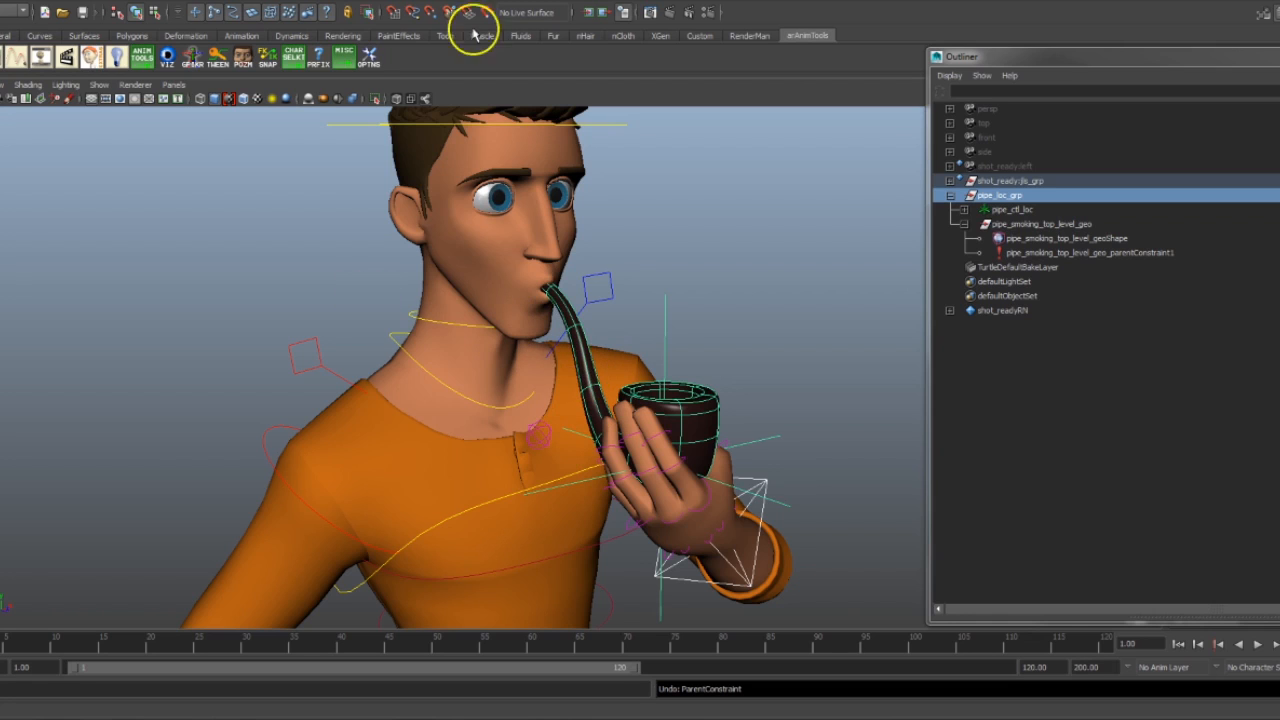
- Display the rig's joints in the viewport and check the X-Ray Joints shading option
click(100, 86)
click(118, 287)
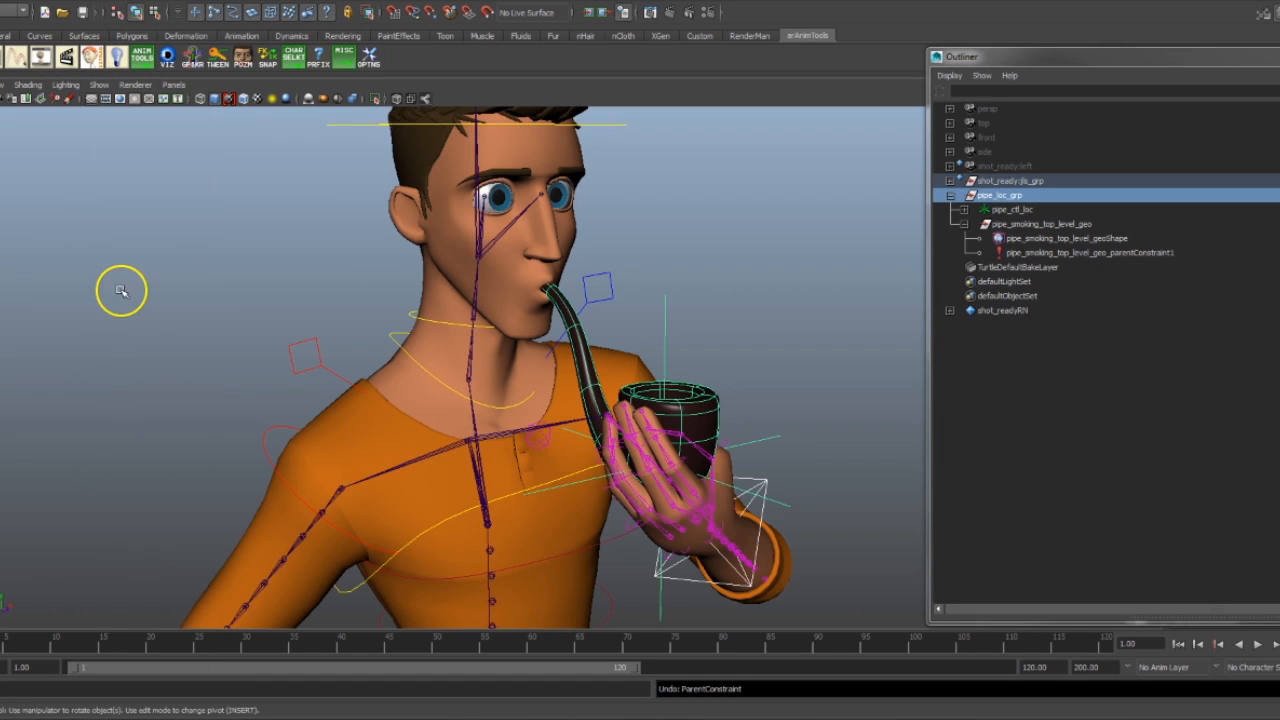
alt+drag(634, 529, 656, 508)
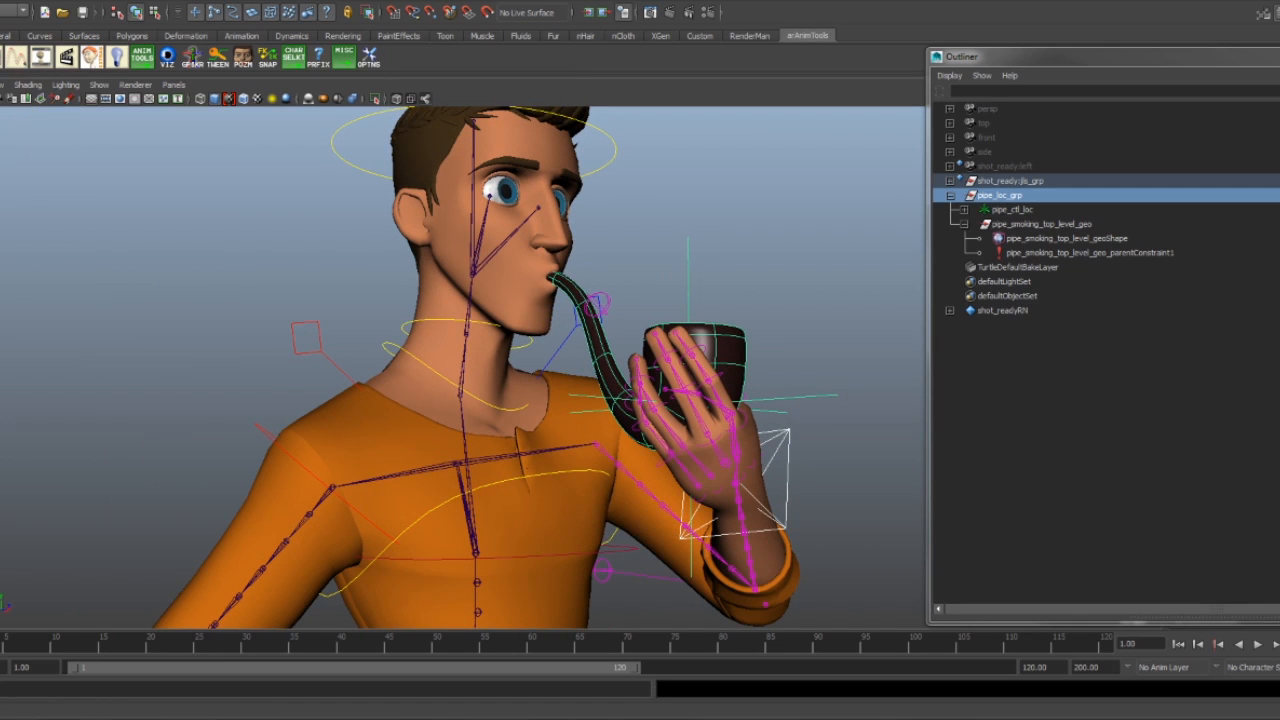
click(22, 88)
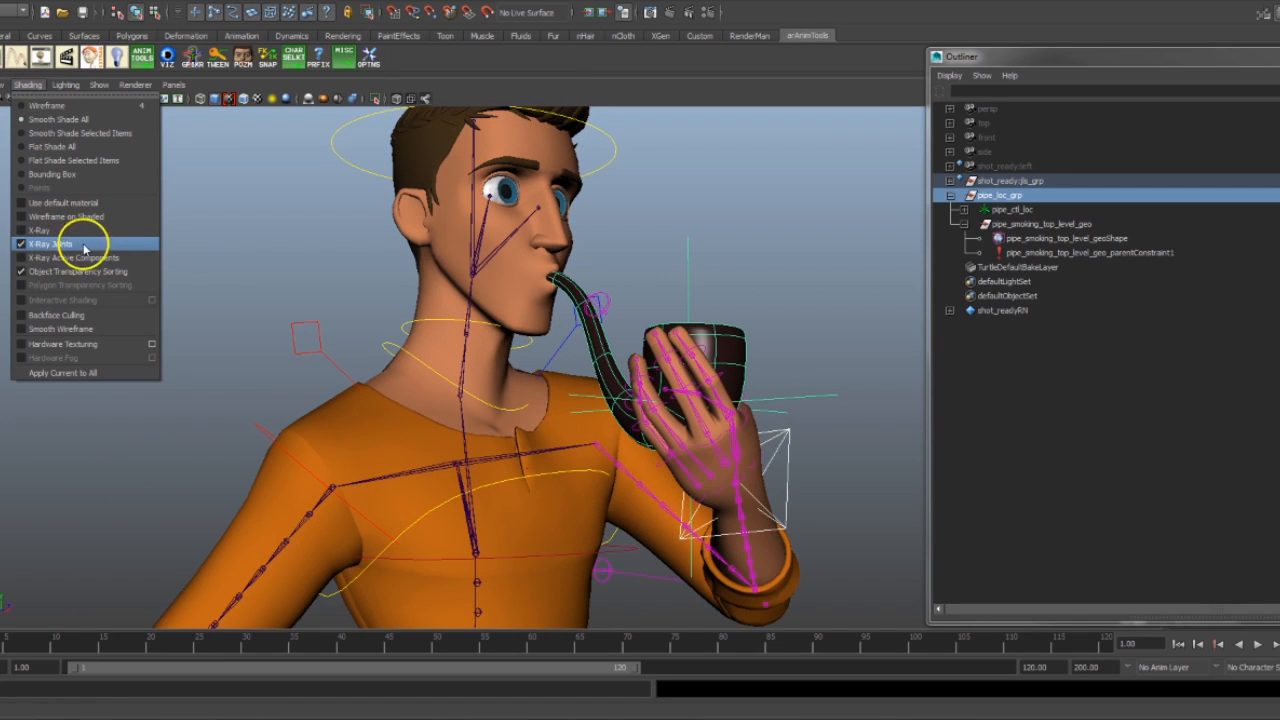
click(663, 90)
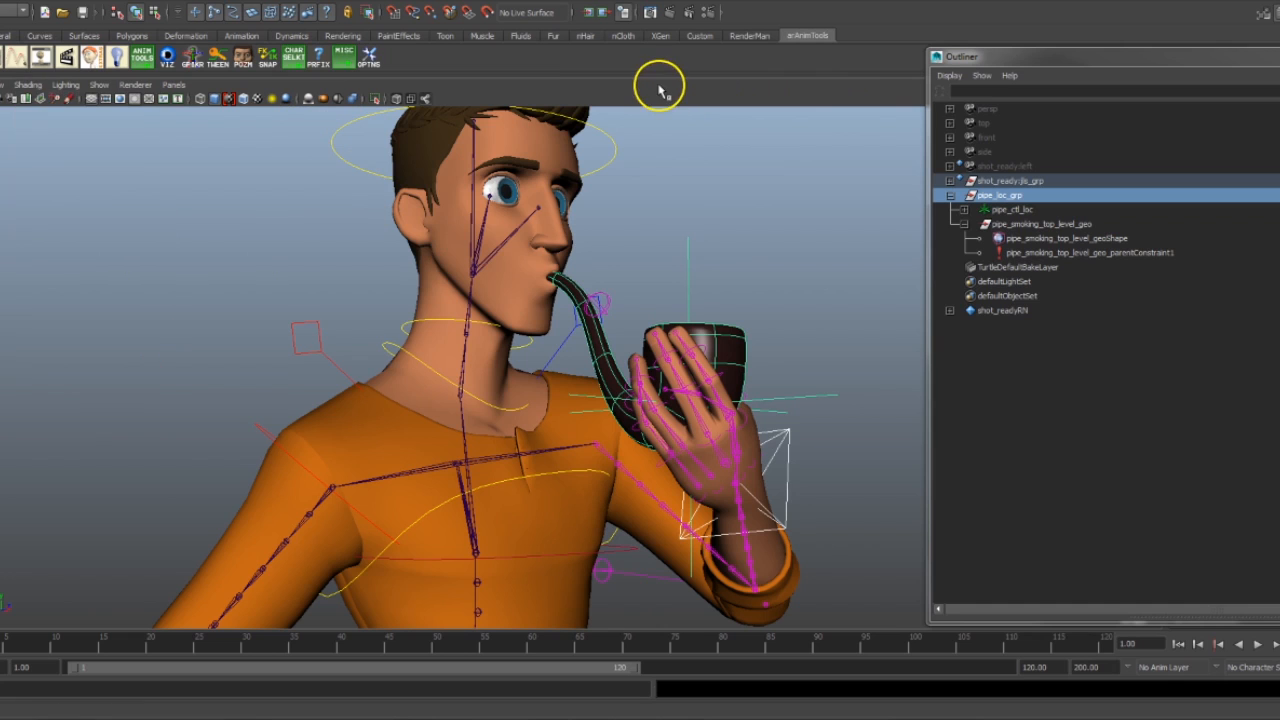
- Try to select the wrist joint of the left arm in a close-up of the hand
alt+drag(626, 563, 494, 517)
alt+middle_drag(494, 517, 483, 420)
alt+drag(483, 420, 471, 414)
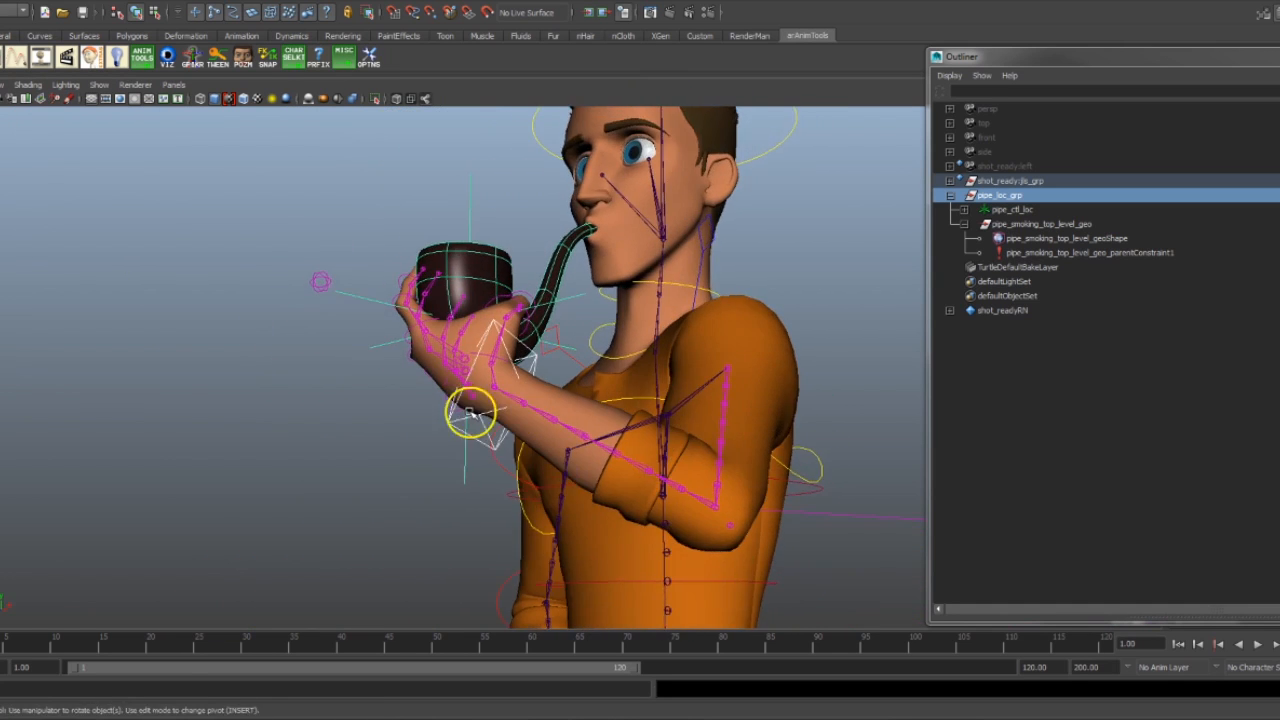
alt+right_drag(471, 414, 563, 418)
alt+drag(563, 418, 577, 456)
click(576, 345)
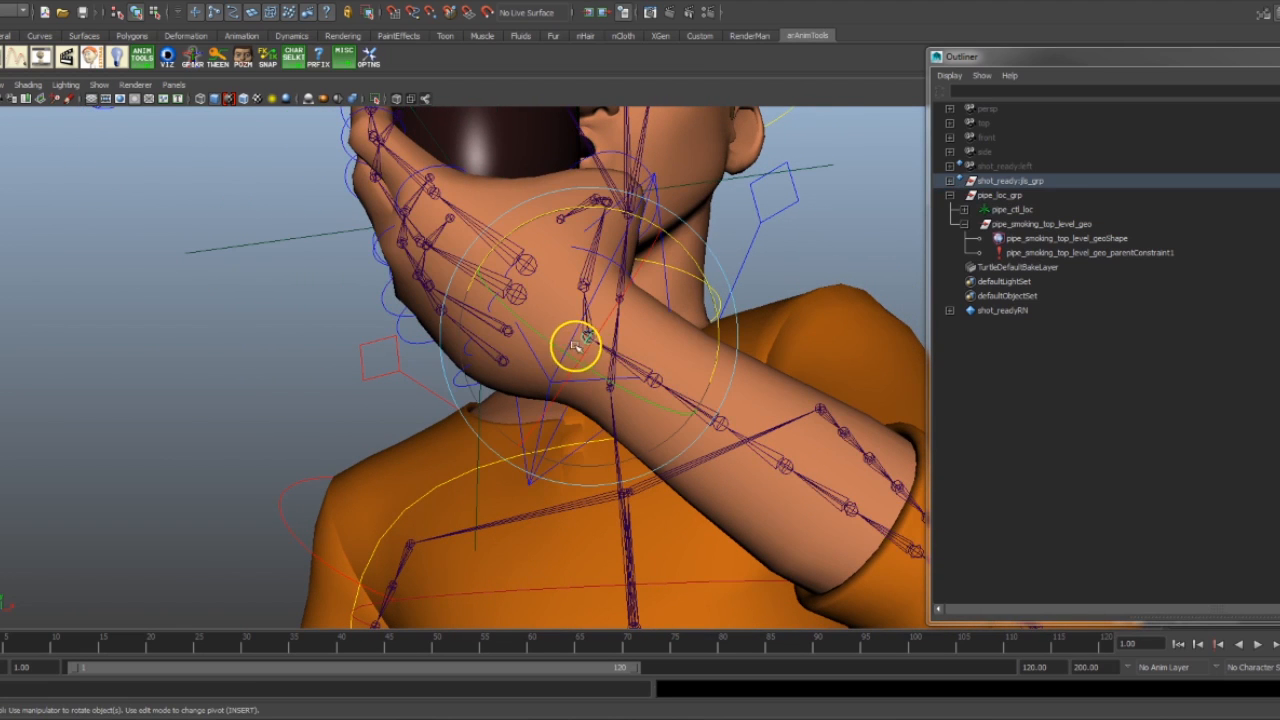
click(768, 295)
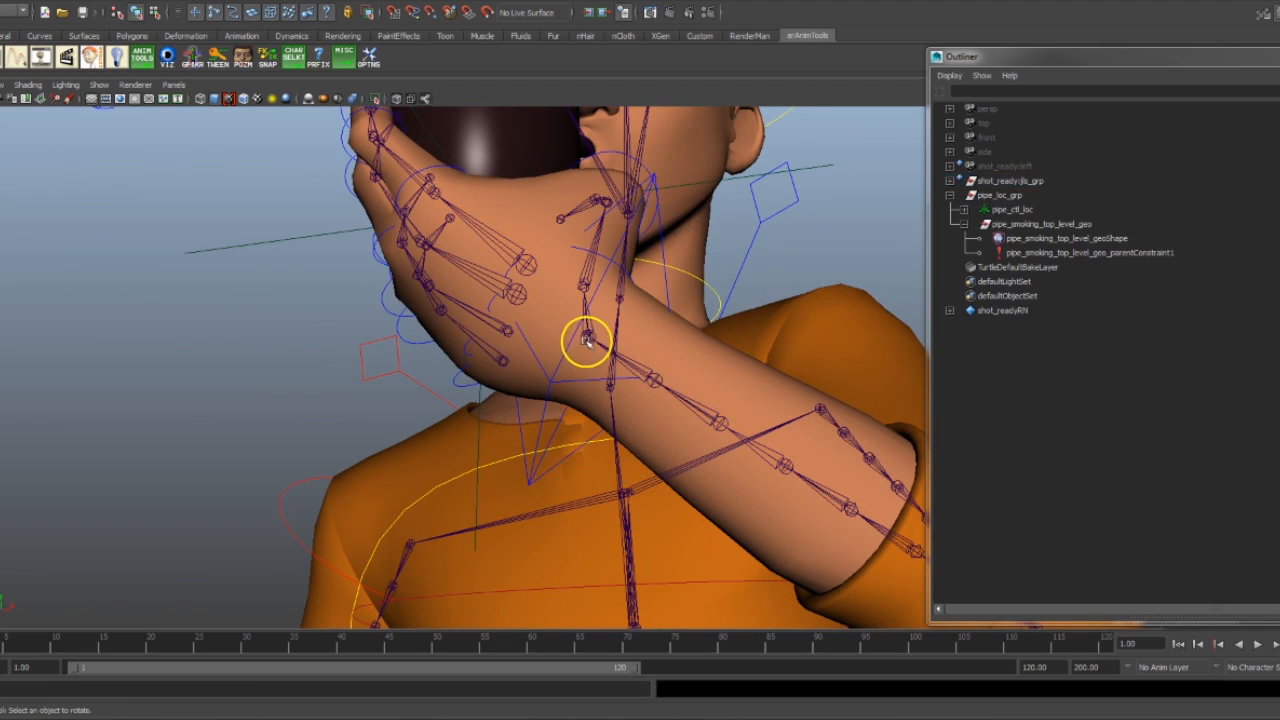
click(587, 338)
click(772, 302)
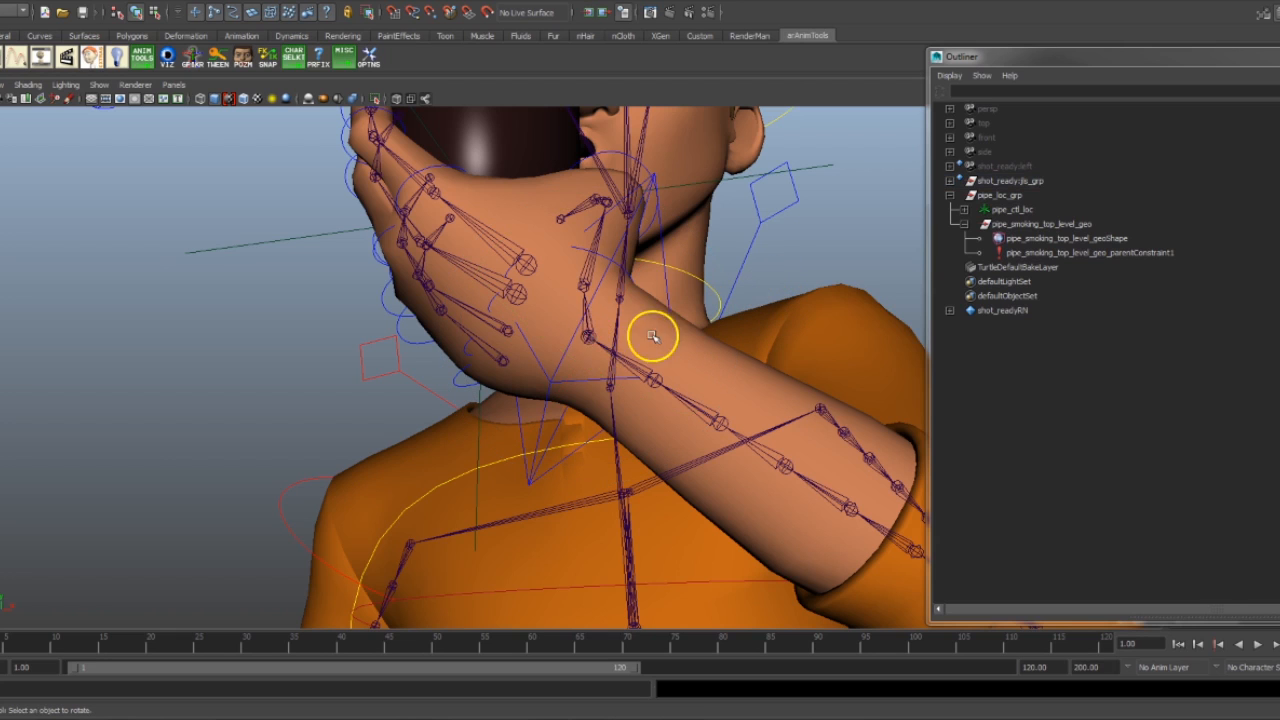
click(590, 338)
click(640, 334)
- Select the left wrist joint that drives the finger joints and parent-constrain pipe_loc_grp to it
scroll(600, 340, up, 5)
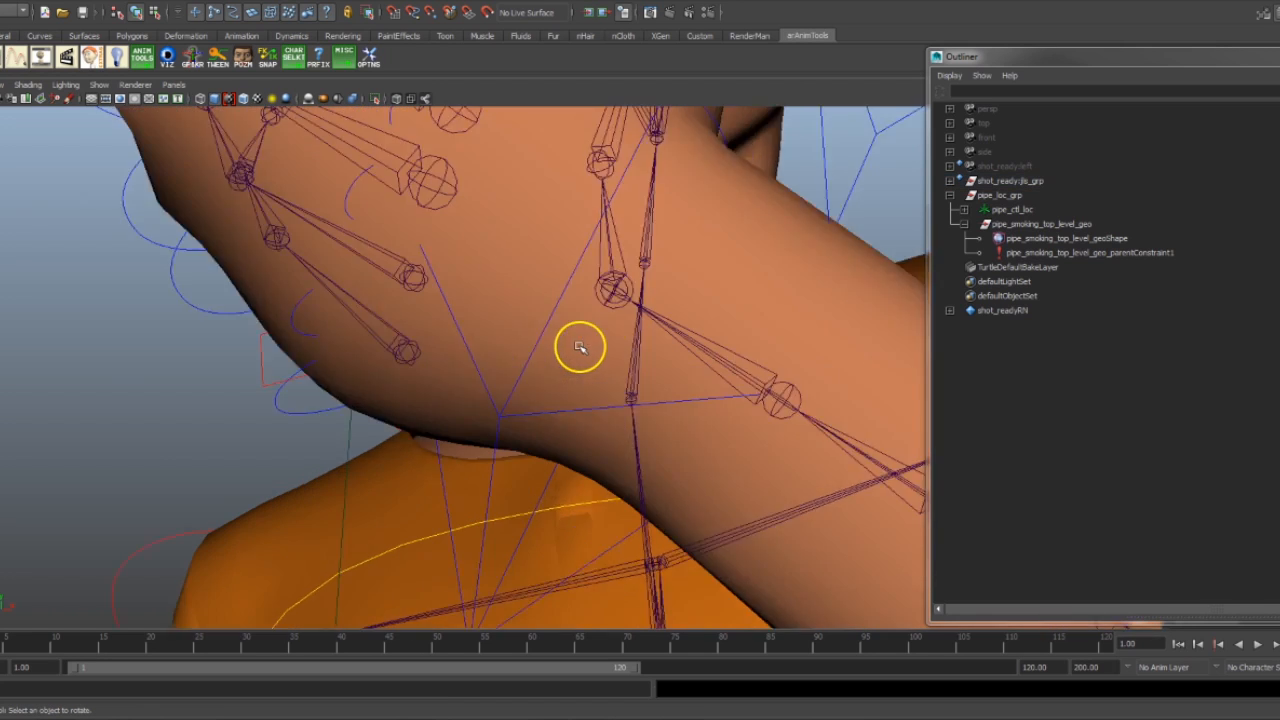
click(624, 223)
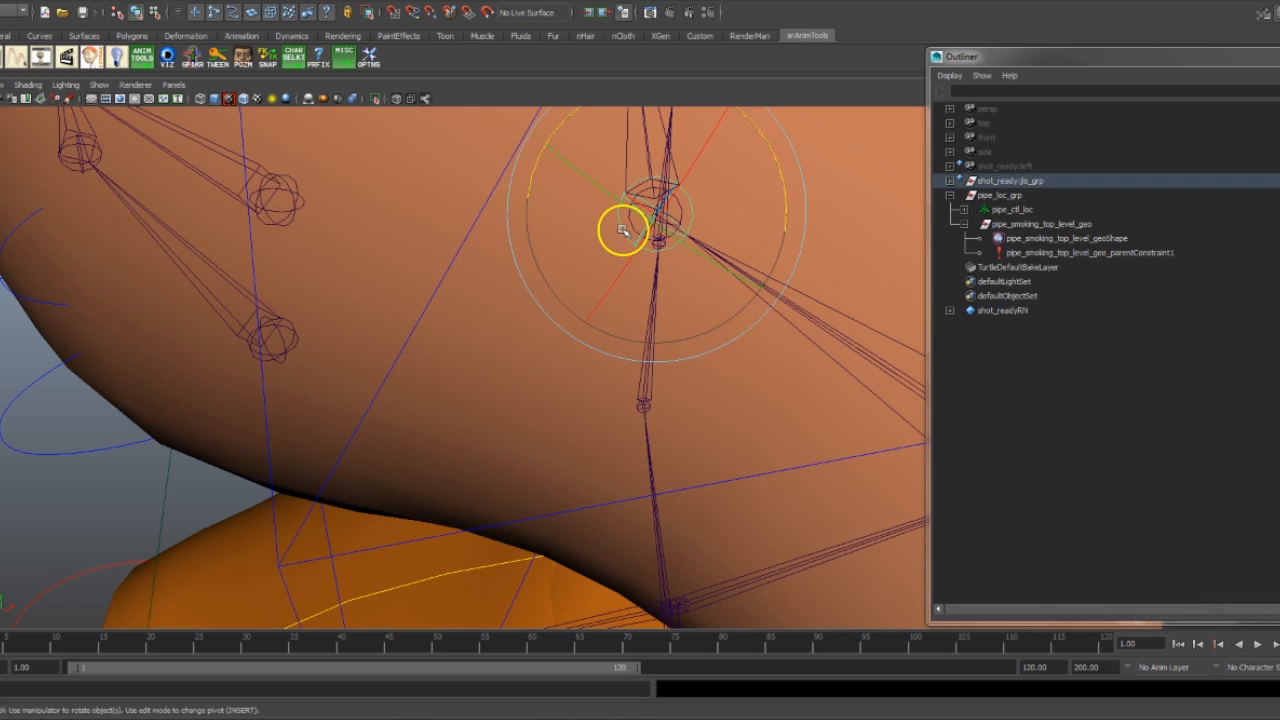
click(871, 223)
click(632, 220)
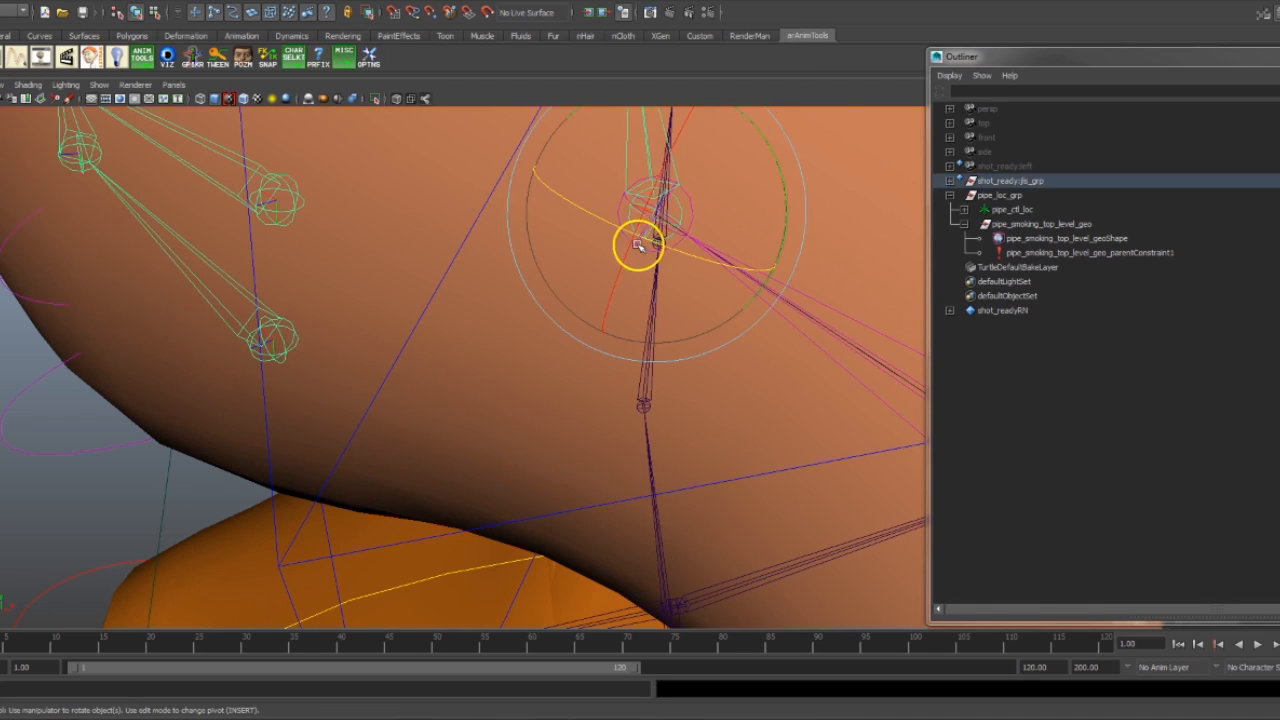
scroll(690, 295, down, 5)
alt+drag(623, 331, 623, 389)
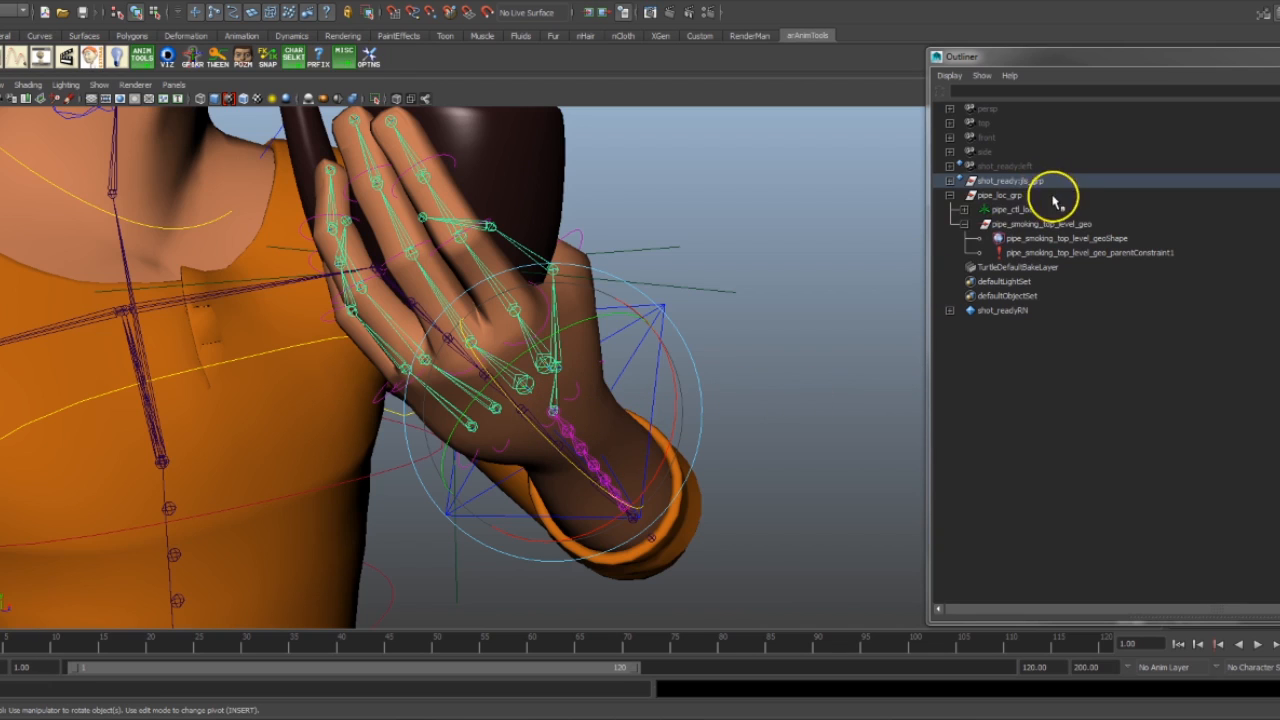
click(1005, 196)
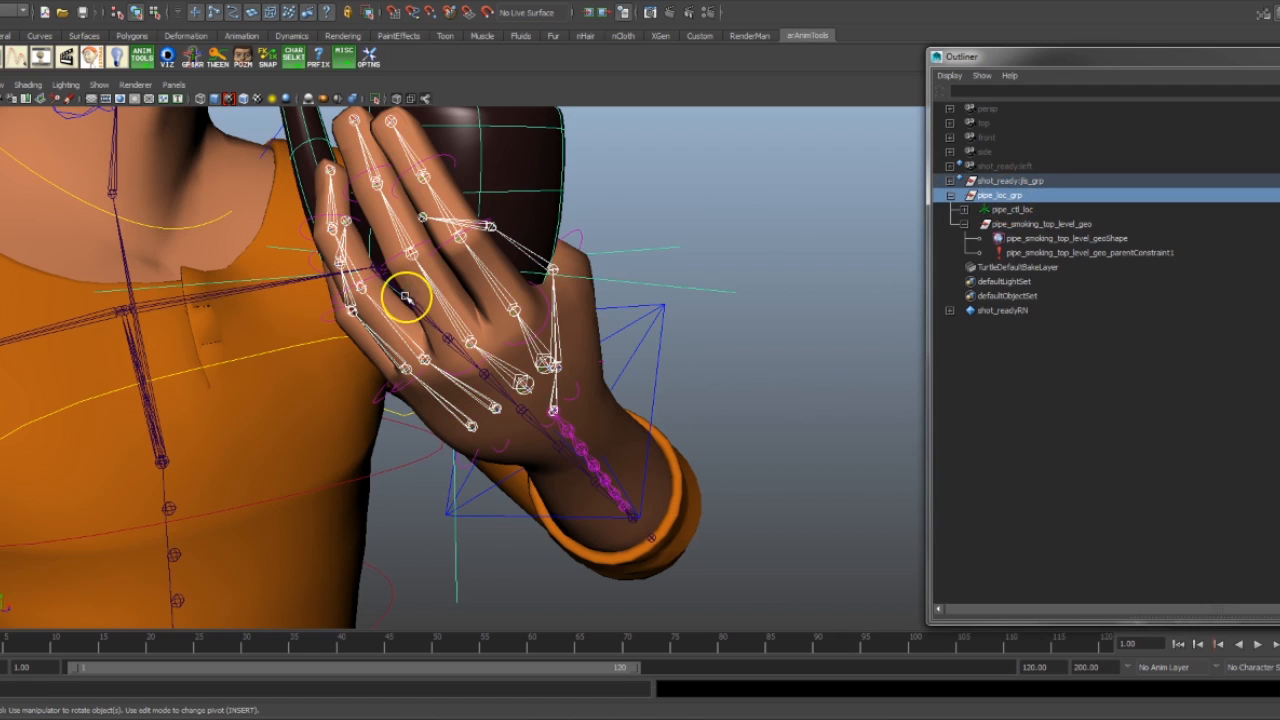
key(g)
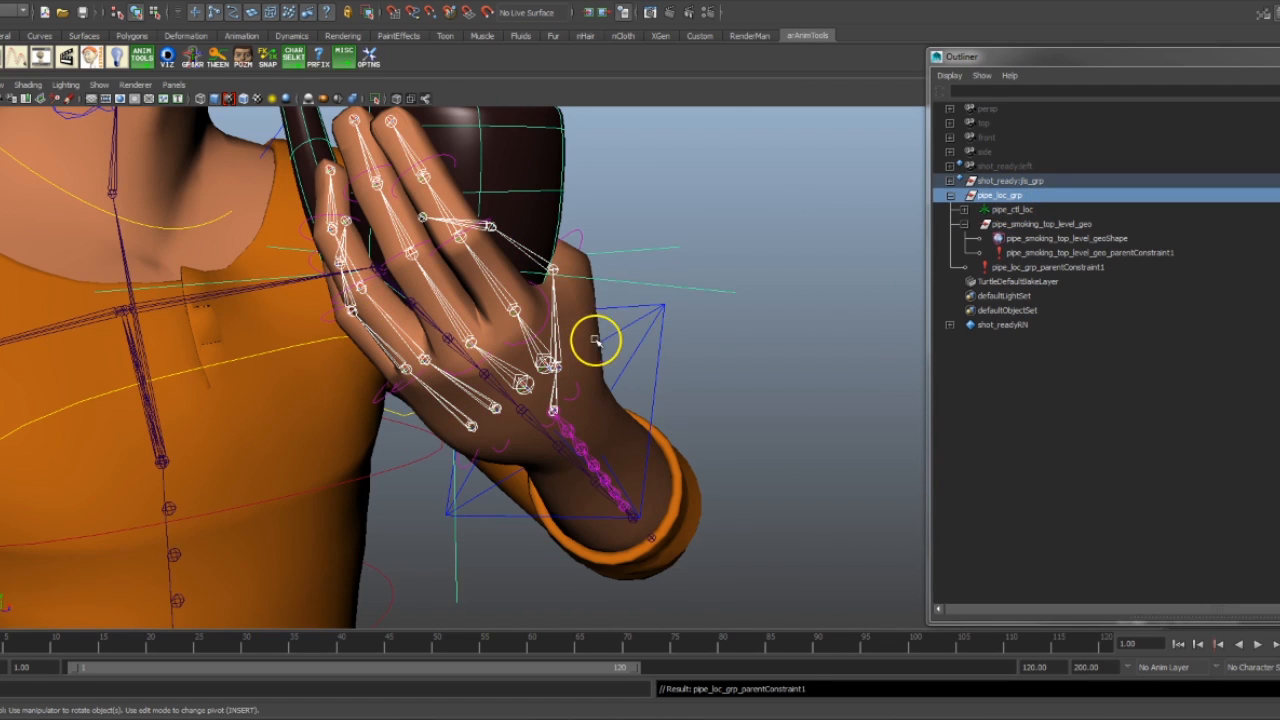
- Rotate the left hand's IK control to test that the pipe follows the wrist joint, and undo the rotation
alt+drag(597, 340, 569, 367)
alt+right_drag(569, 367, 430, 385)
alt+right_drag(603, 422, 456, 415)
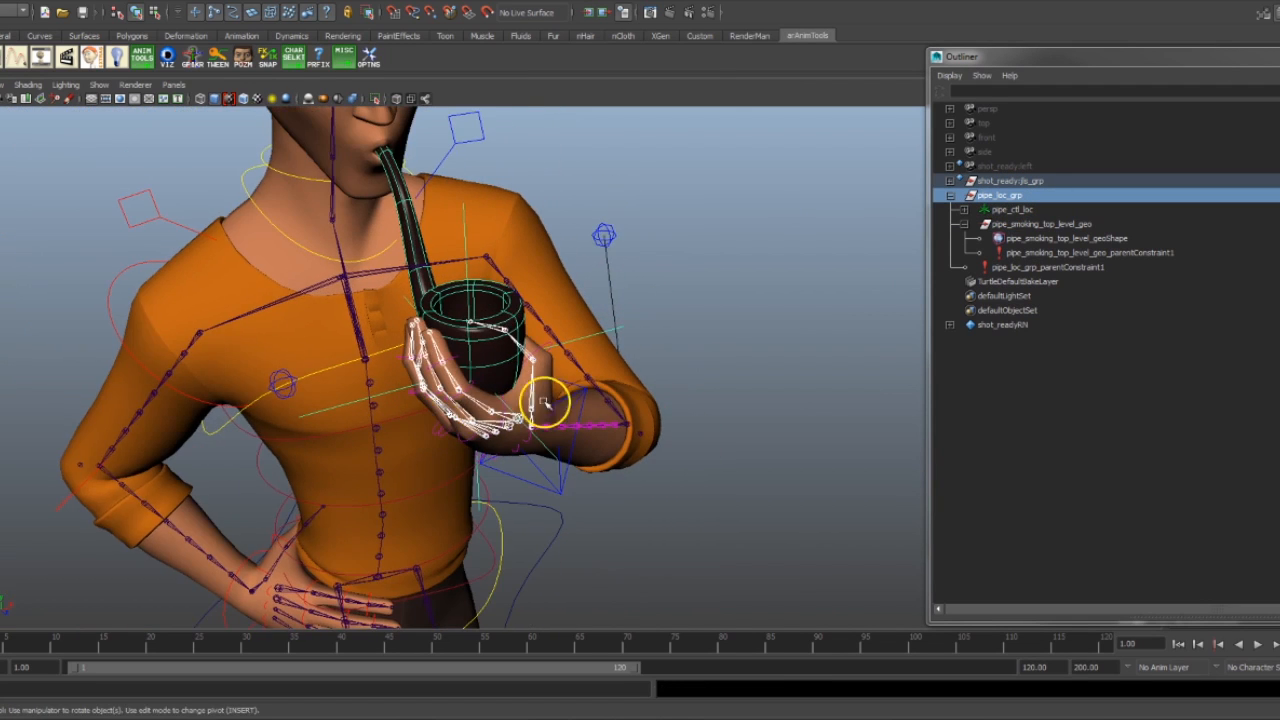
click(582, 398)
drag(580, 397, 549, 456)
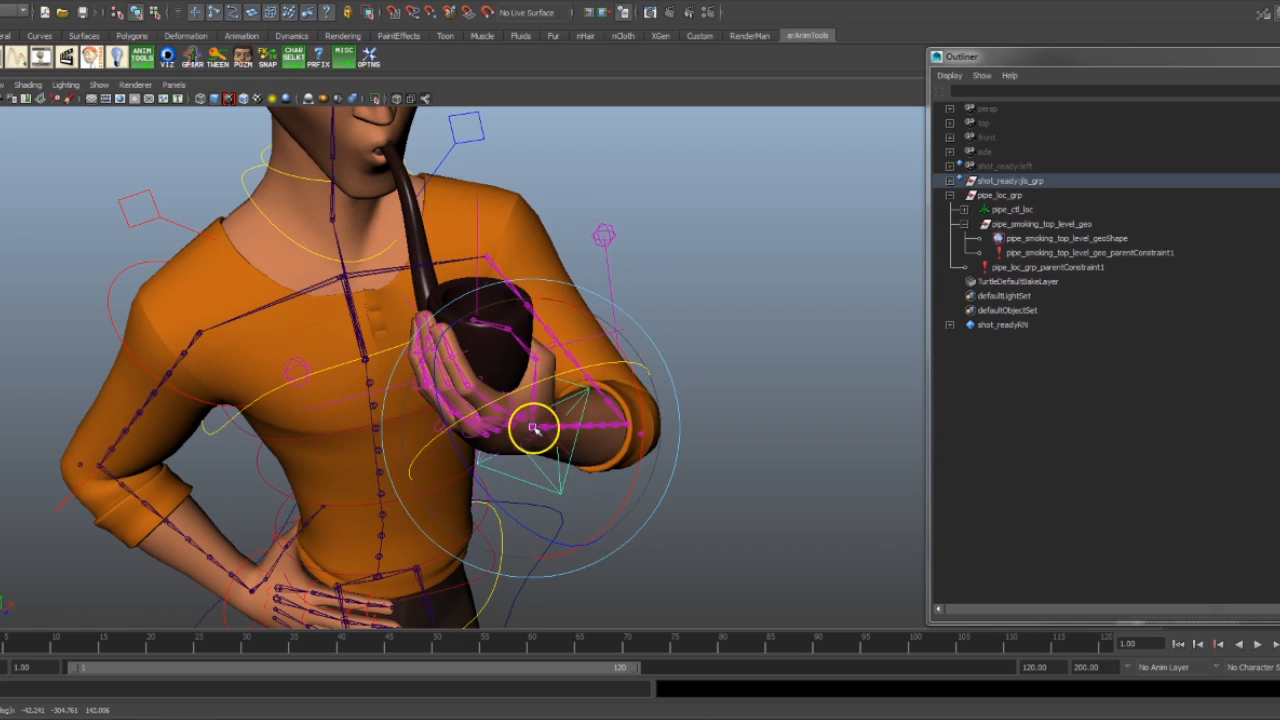
drag(580, 437, 563, 484)
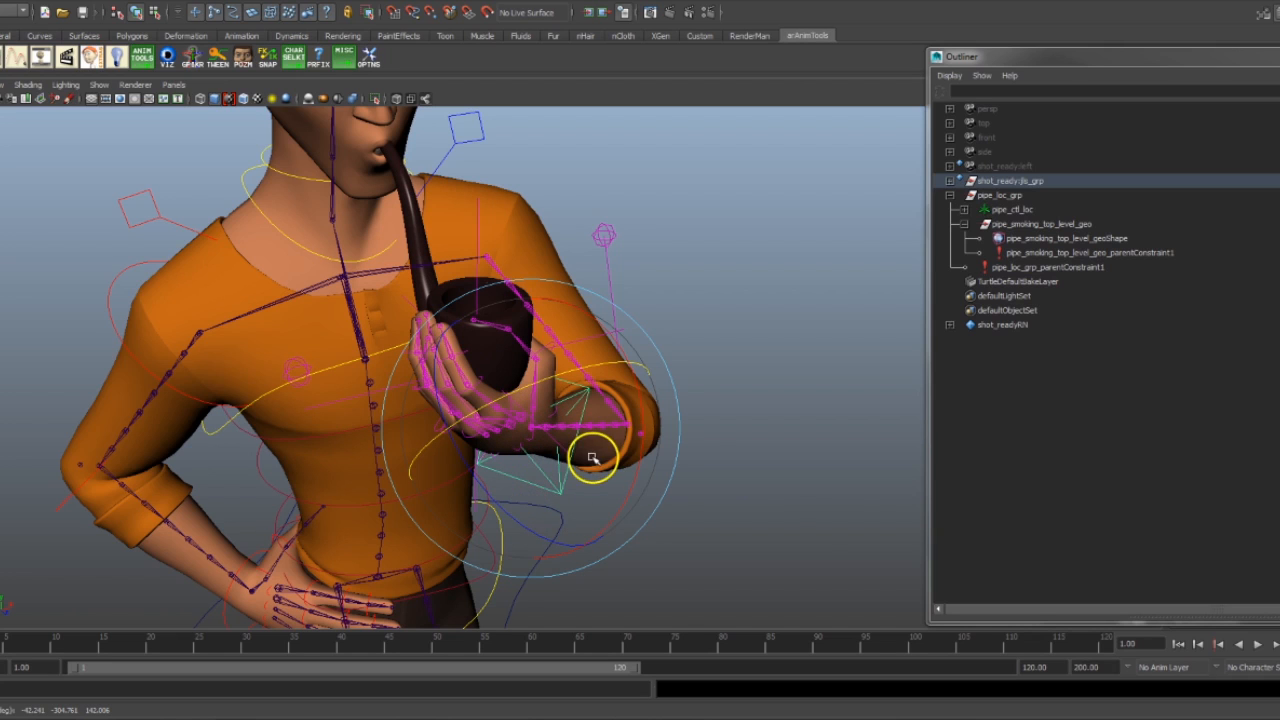
key(ctrl+z)
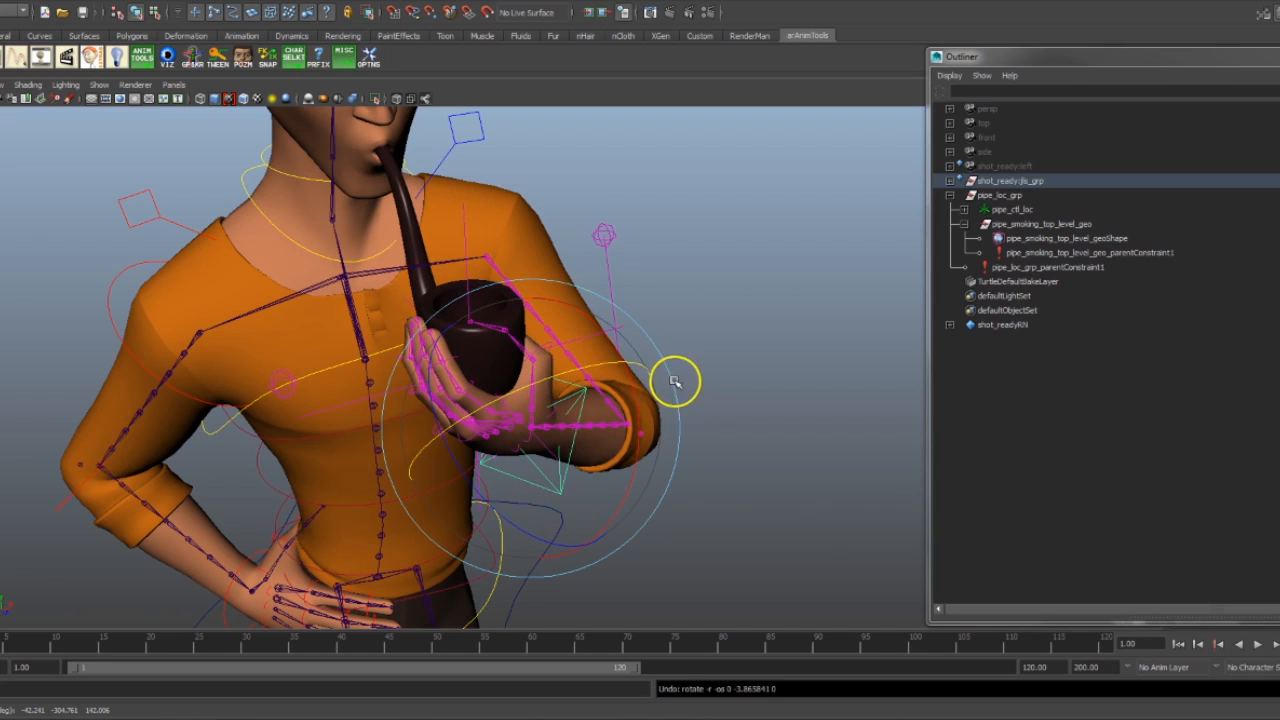
- Select the left arm's settings control, move the Outliner aside and set Fk Ik Blend to 0
alt+drag(451, 494, 491, 466)
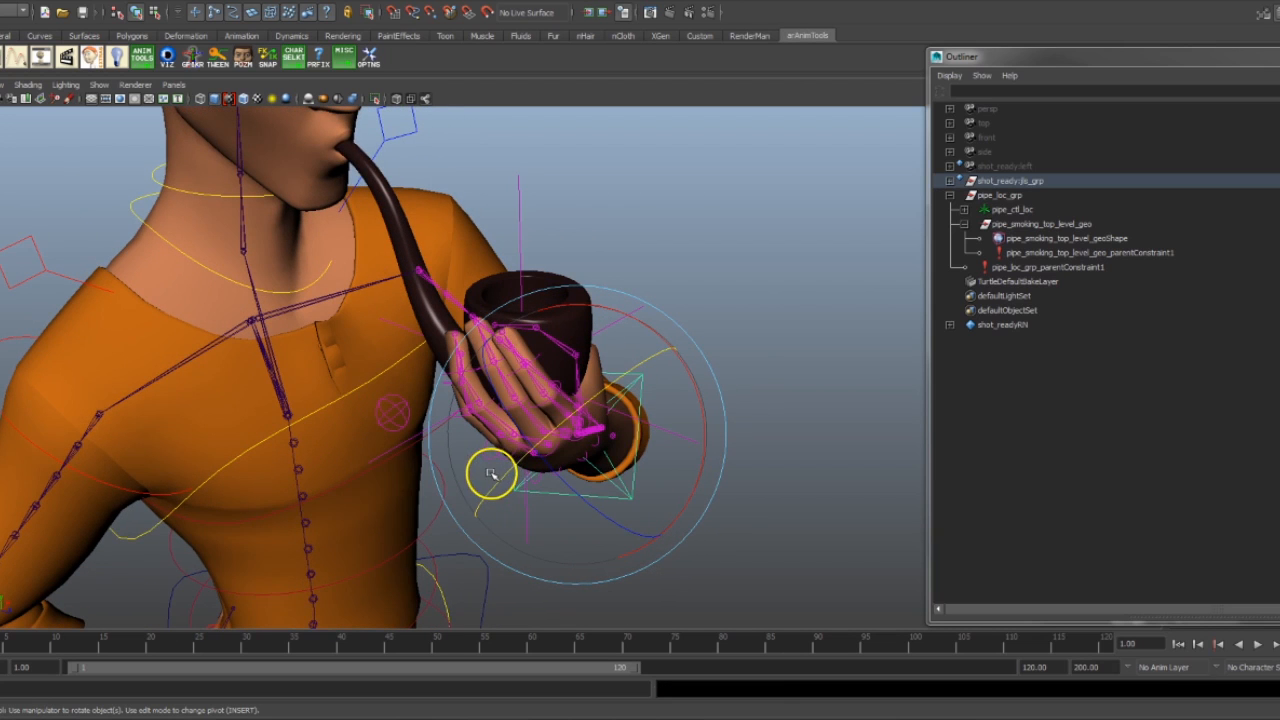
click(389, 411)
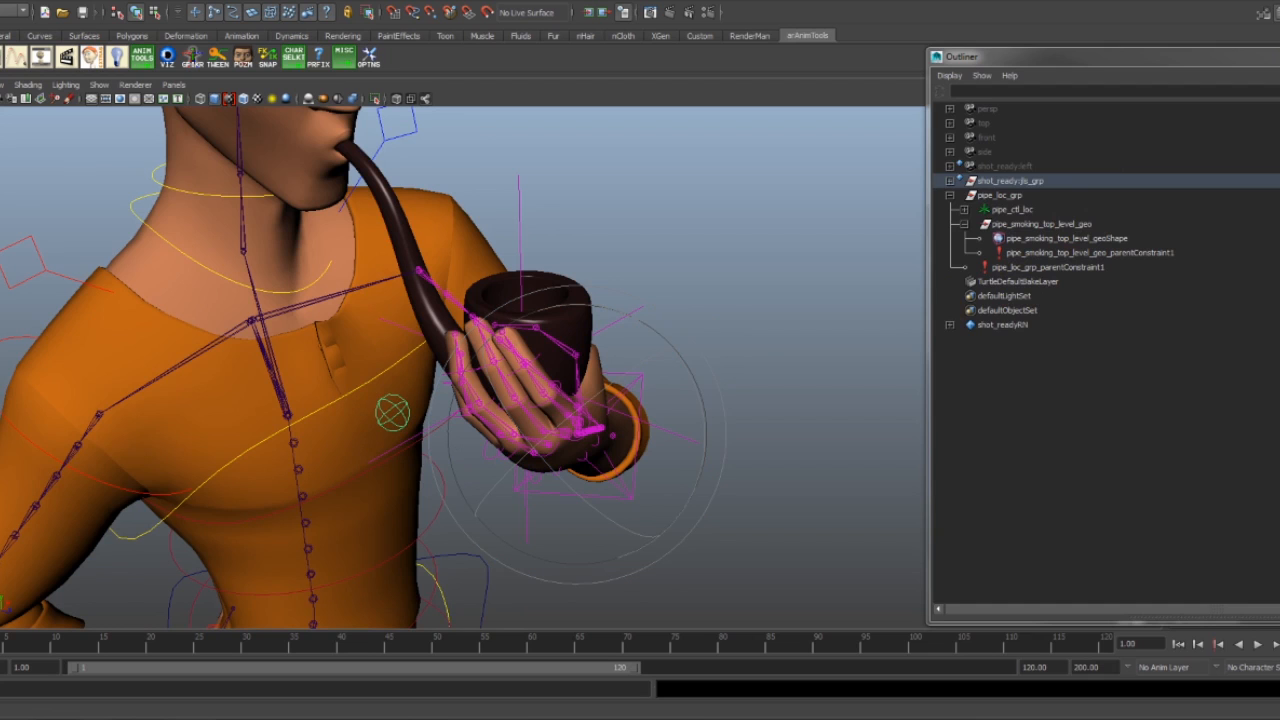
drag(1110, 57, 1279, 40)
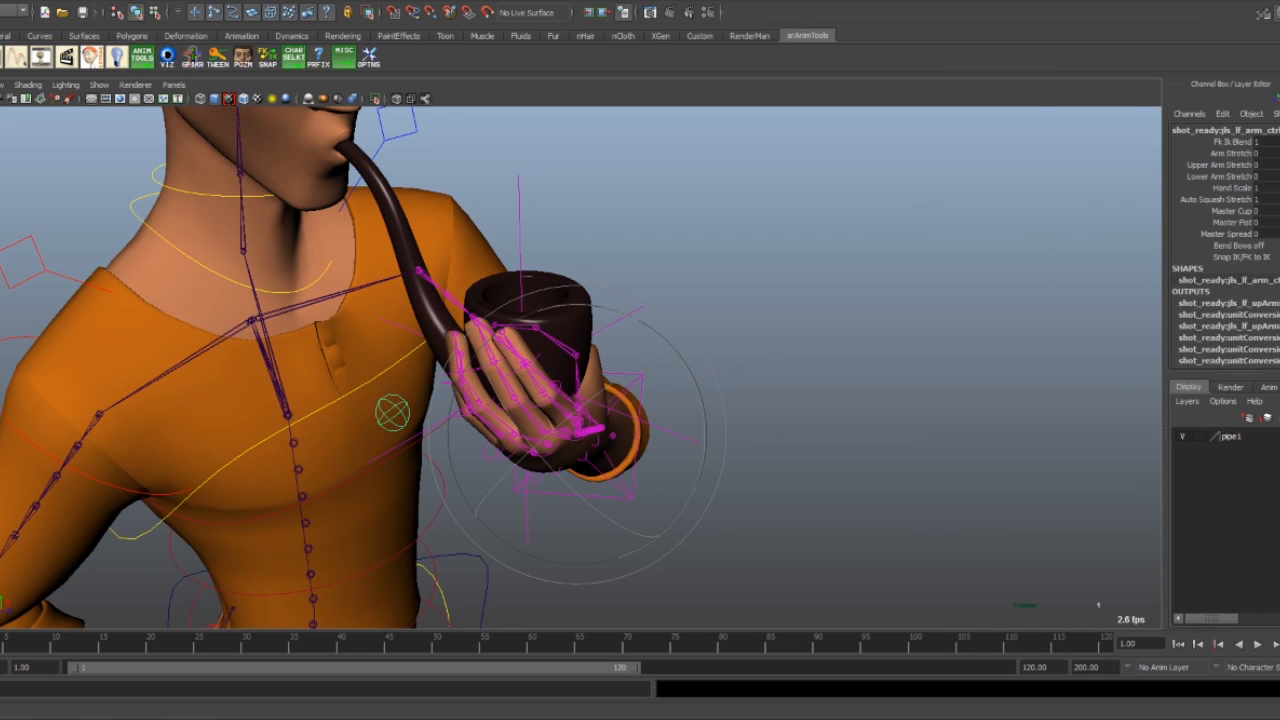
click(1235, 142)
middle_drag(894, 311, 309, 345)
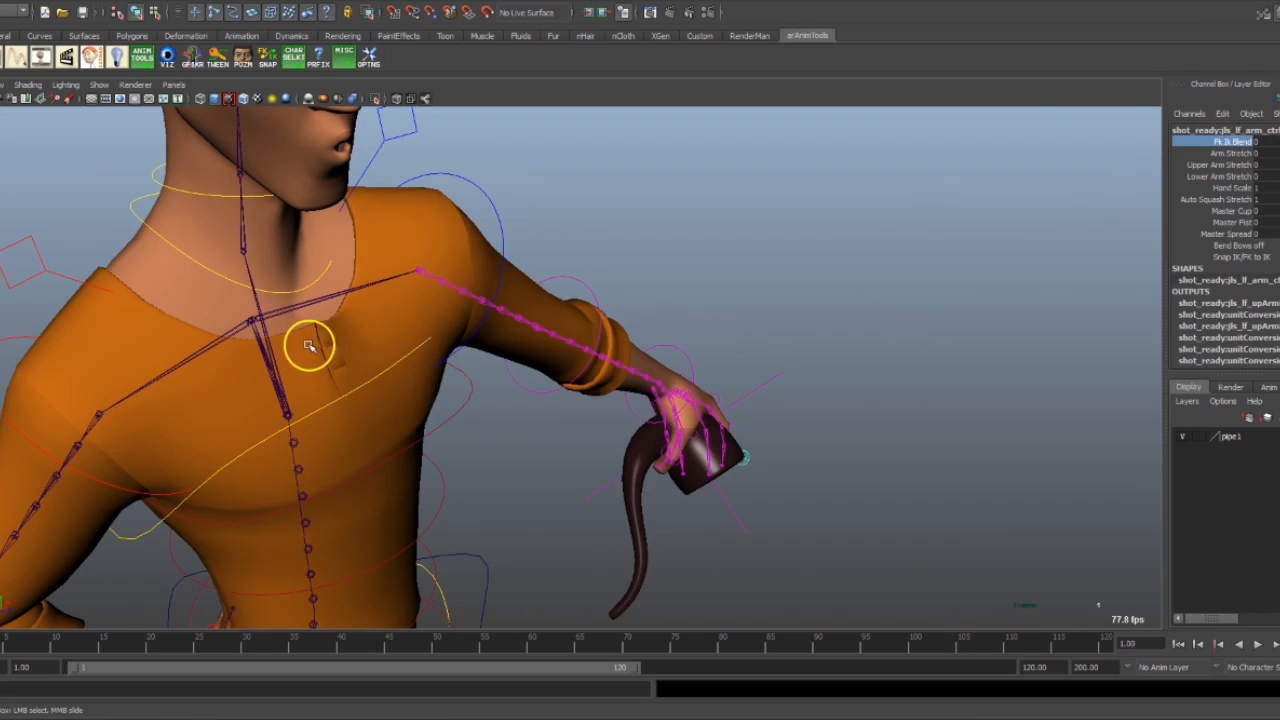
- Examine the pipe's placement in the left hand from several angles with the arm in FK
alt+drag(800, 415, 554, 297)
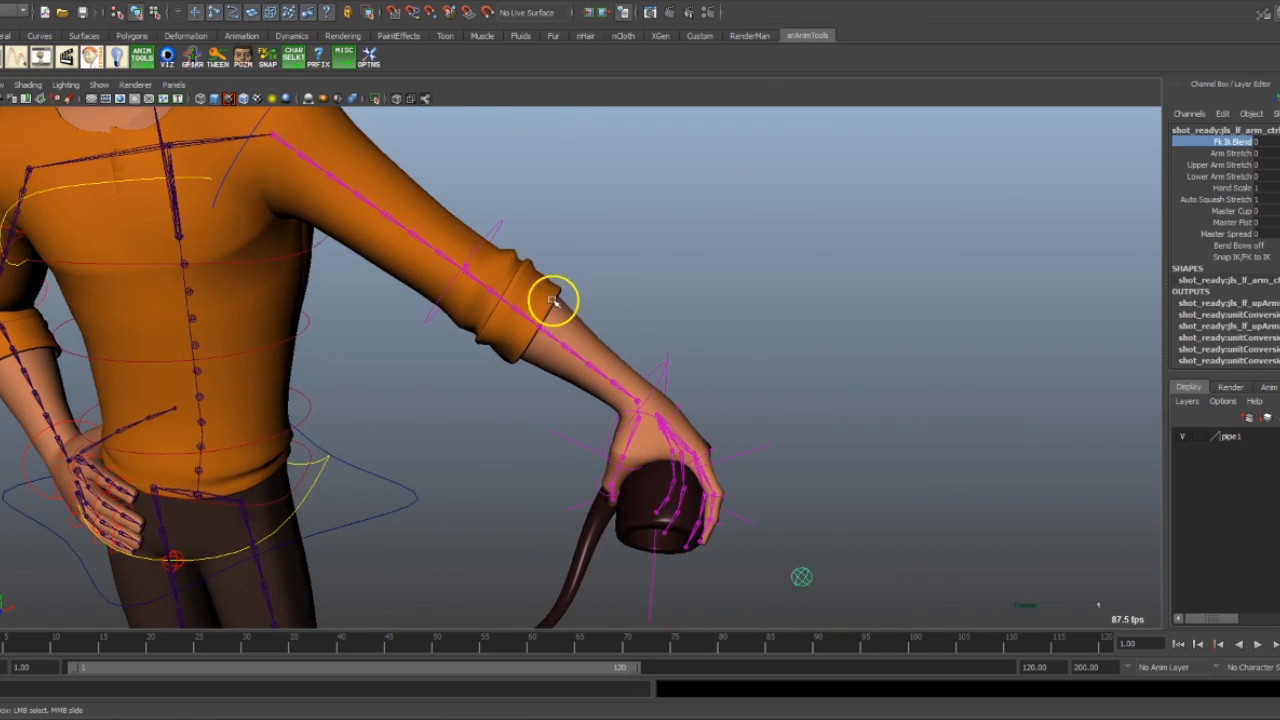
alt+drag(680, 426, 697, 507)
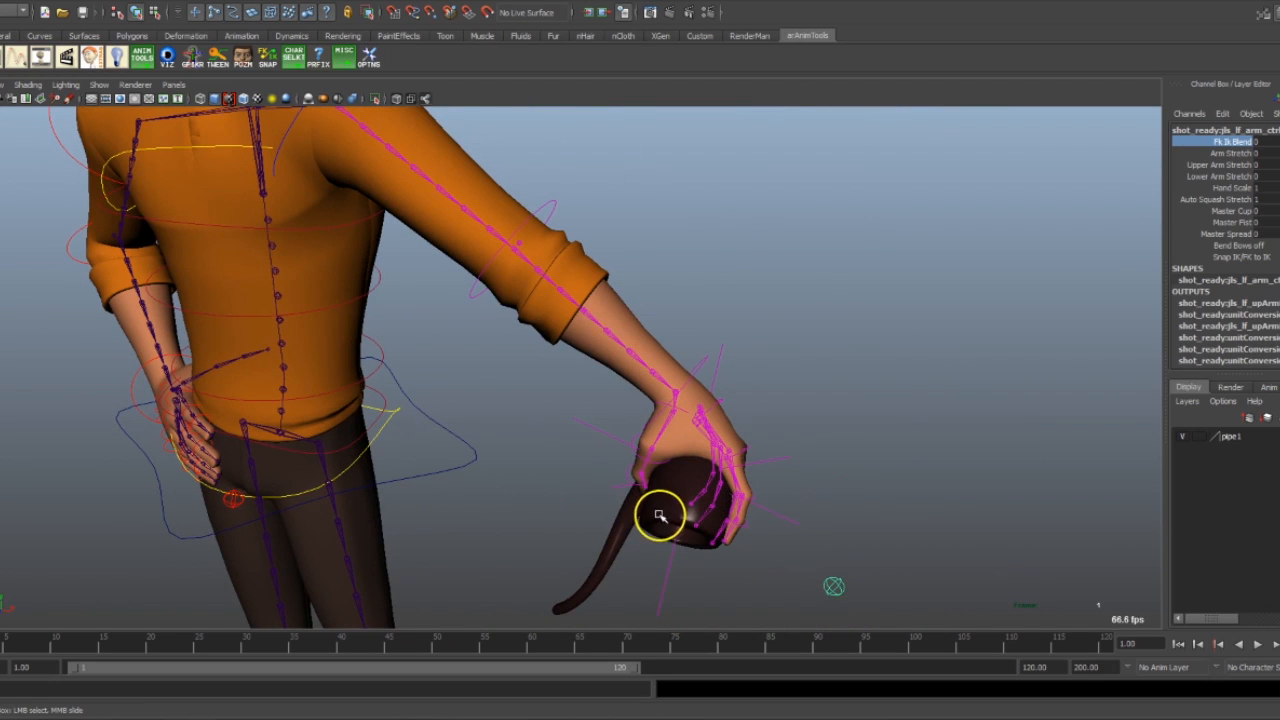
alt+drag(141, 146, 271, 343)
alt+drag(256, 270, 389, 271)
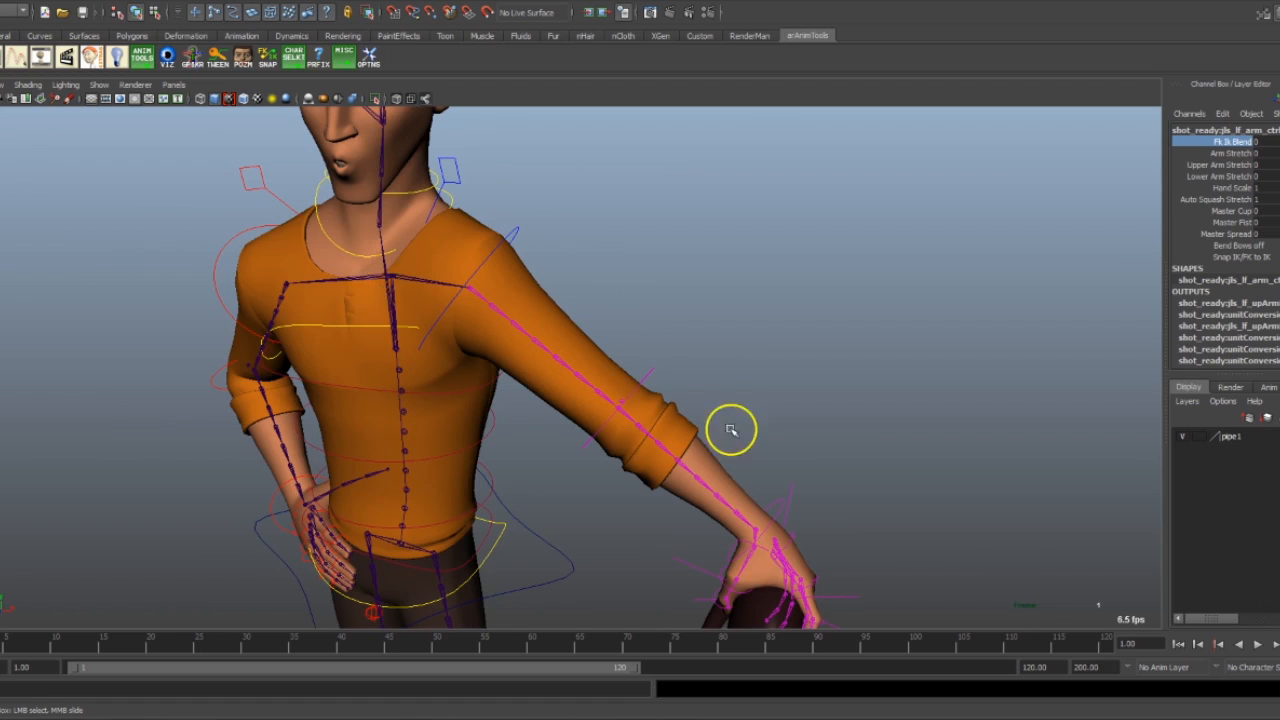
alt+drag(731, 429, 720, 329)
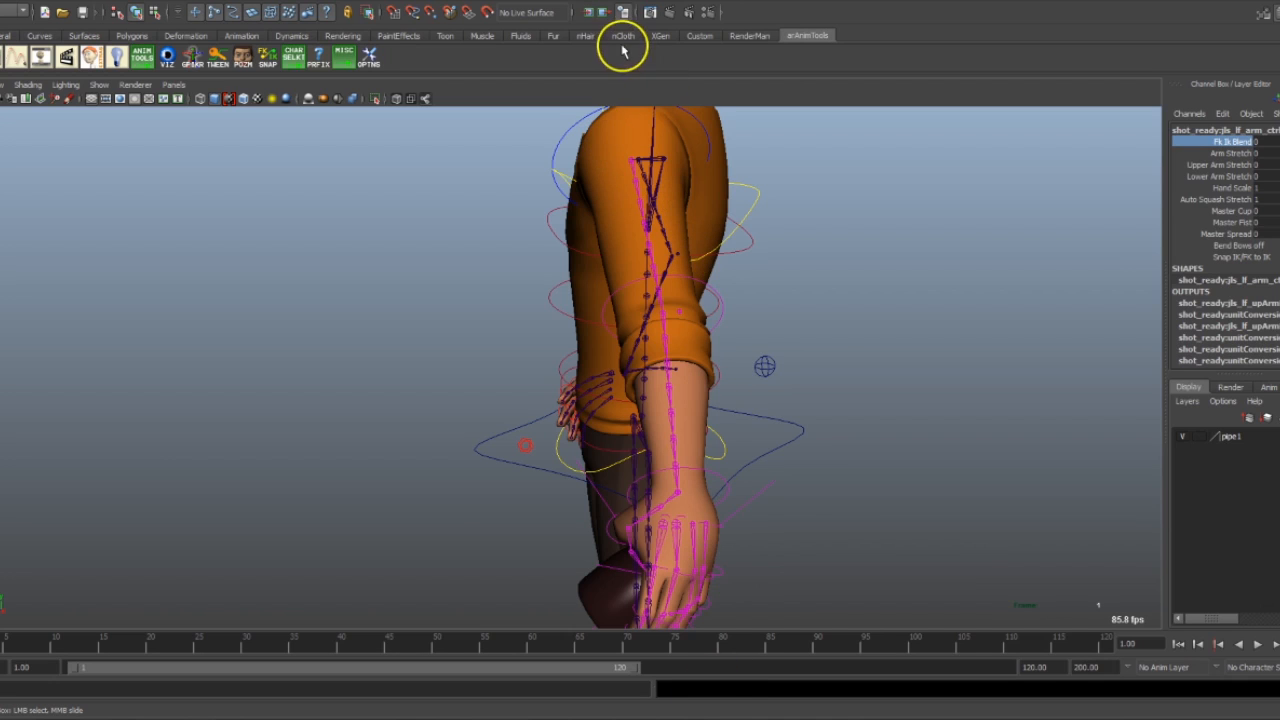
- Set the left arm's Fk Ik Blend to 0.5, halfway between FK and IK
alt+drag(497, 434, 586, 463)
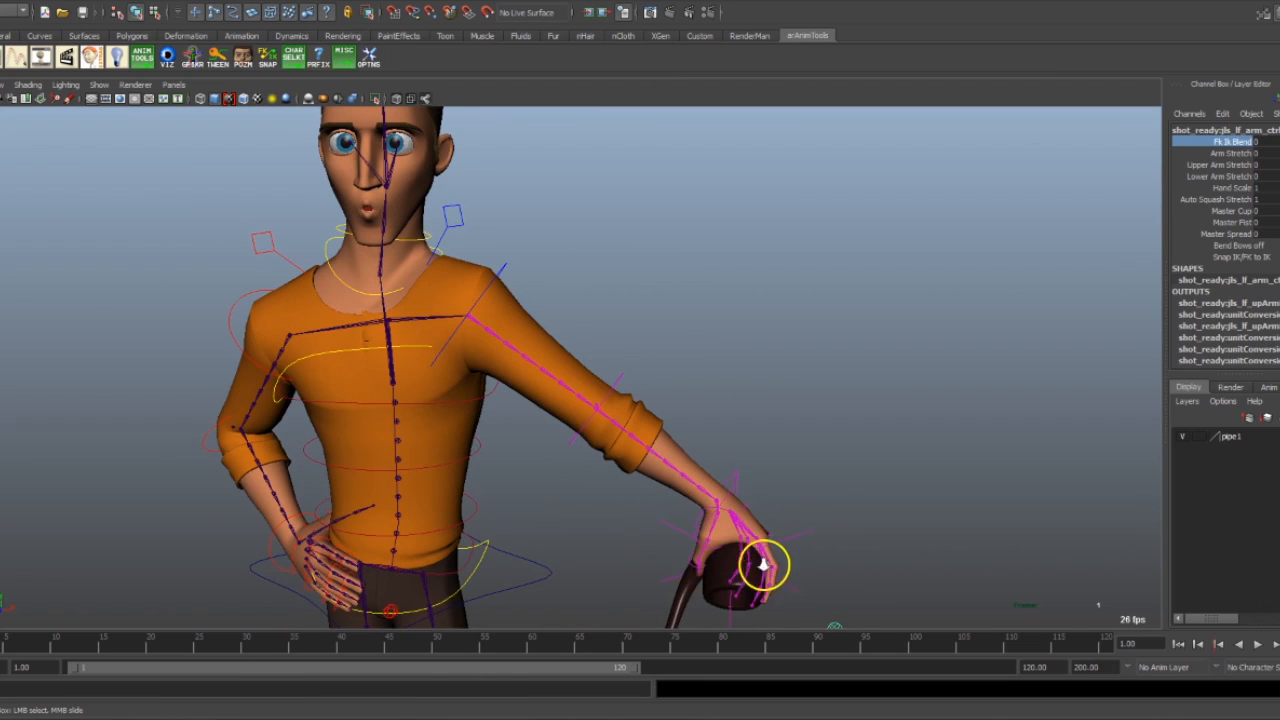
alt+drag(760, 560, 834, 577)
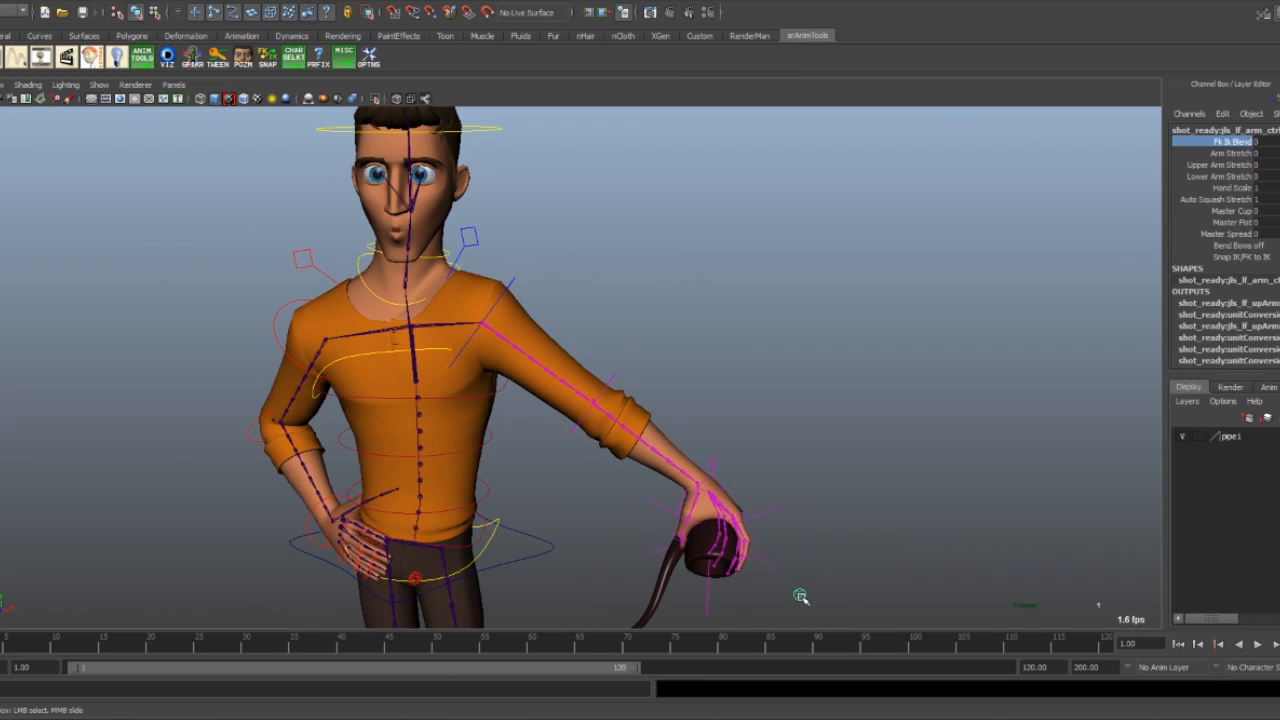
double_click(1262, 143)
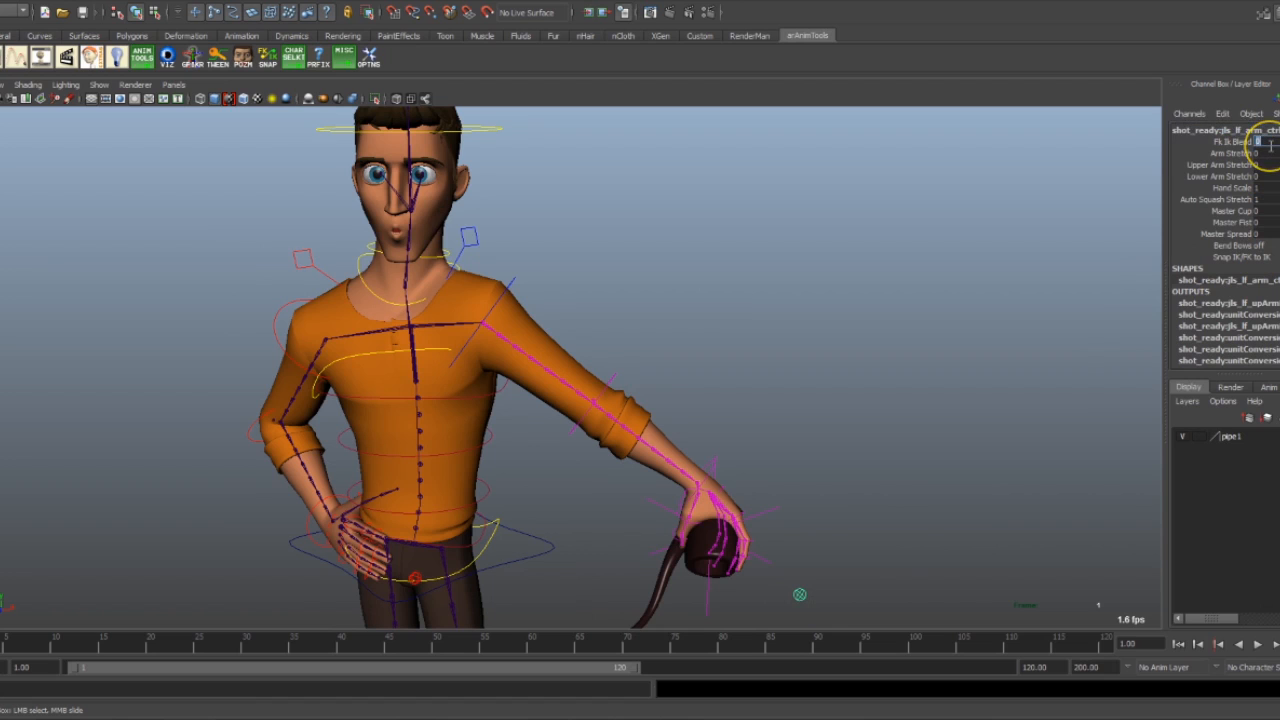
key(Return)
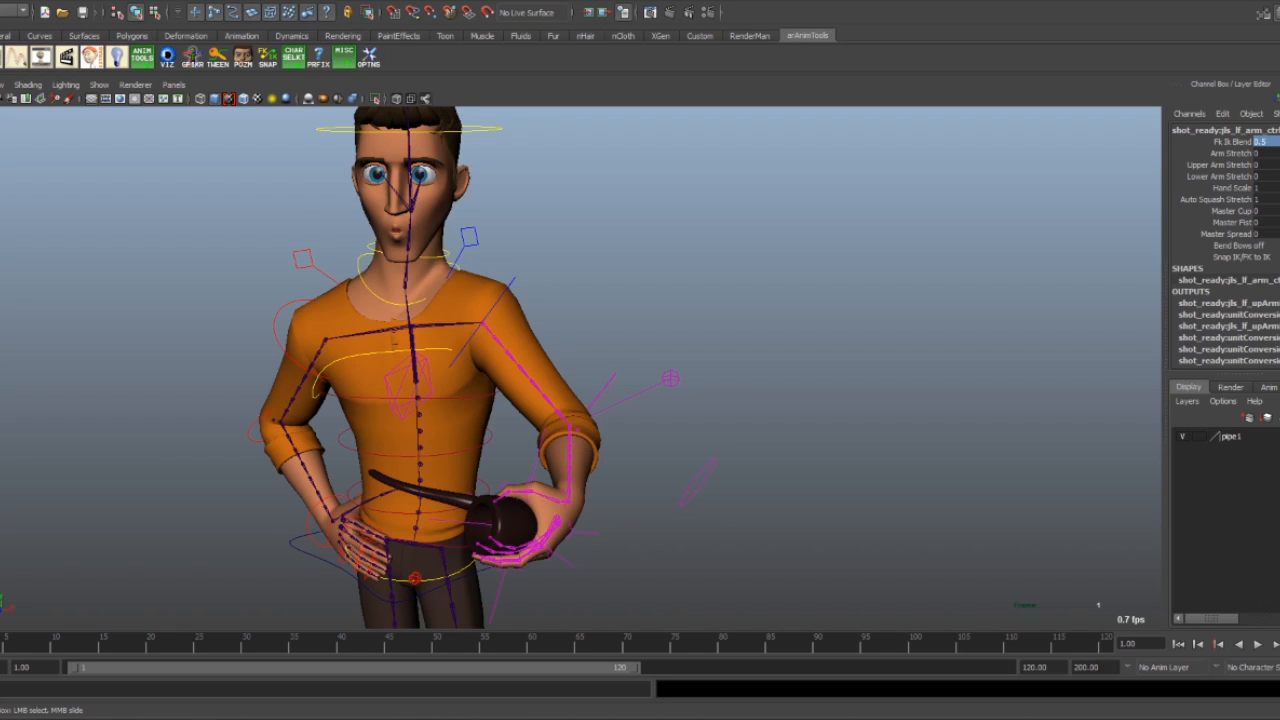
- Select the left arm's hidden FK group above the current selection and make it visible
key(Up)
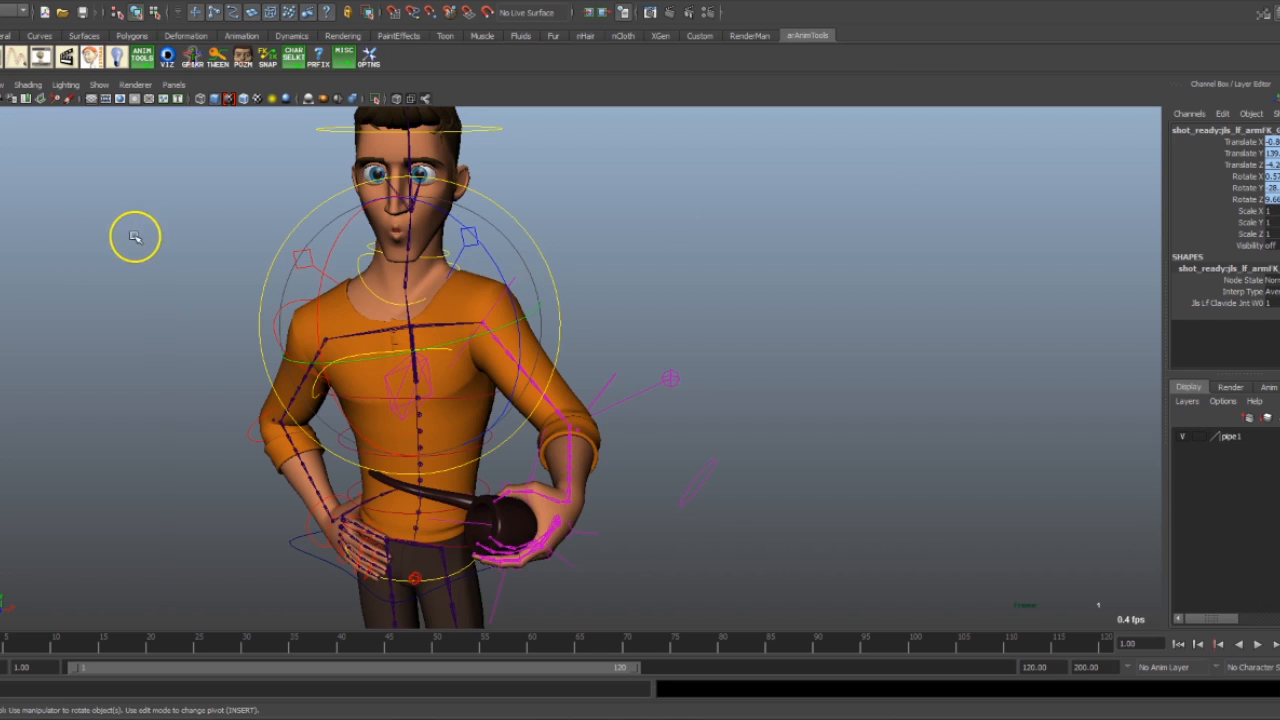
click(68, 2)
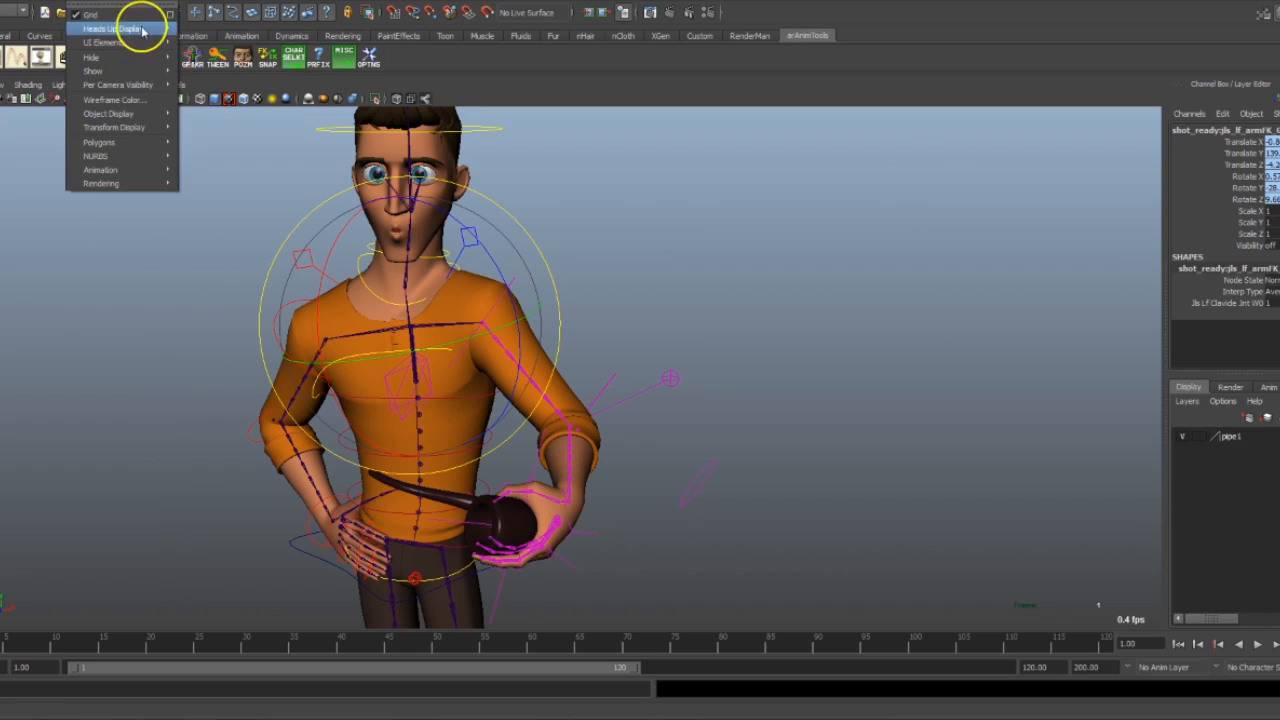
mouse_move(125, 45)
mouse_move(120, 71)
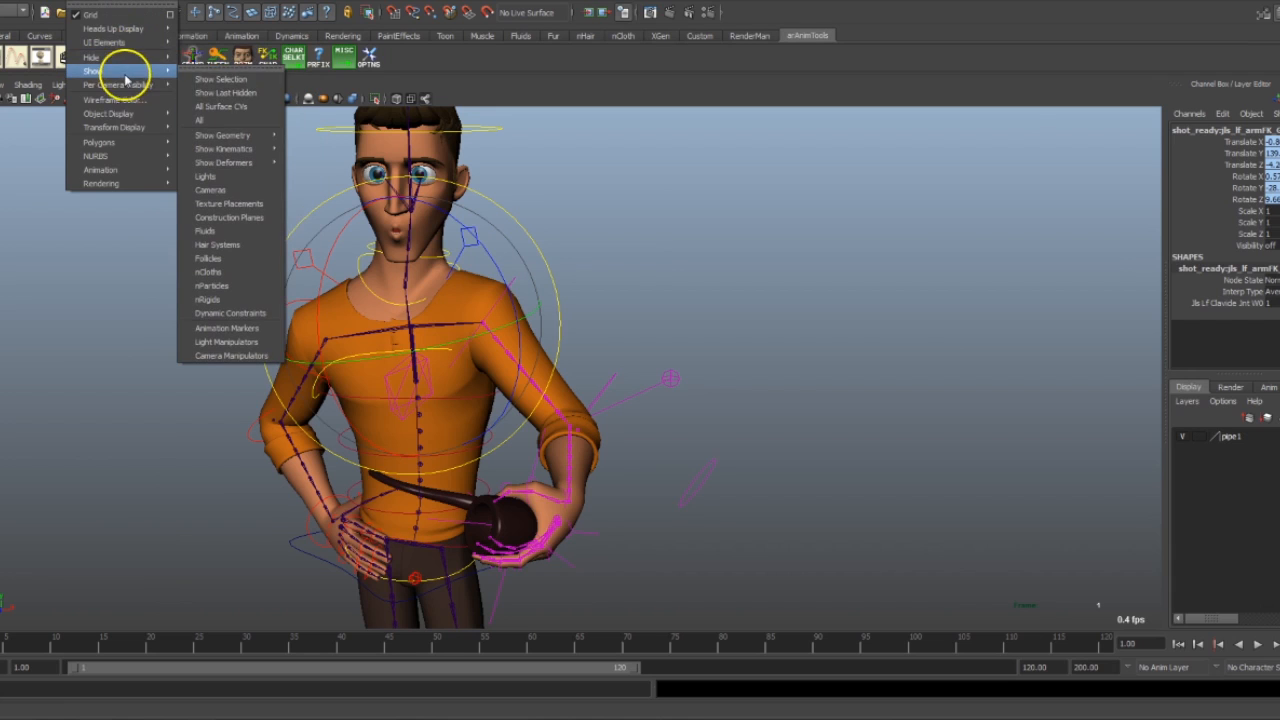
click(213, 77)
- Clear the selection and examine the left arm, its FK and IK controls and the held pipe from several angles
alt+drag(577, 374, 529, 404)
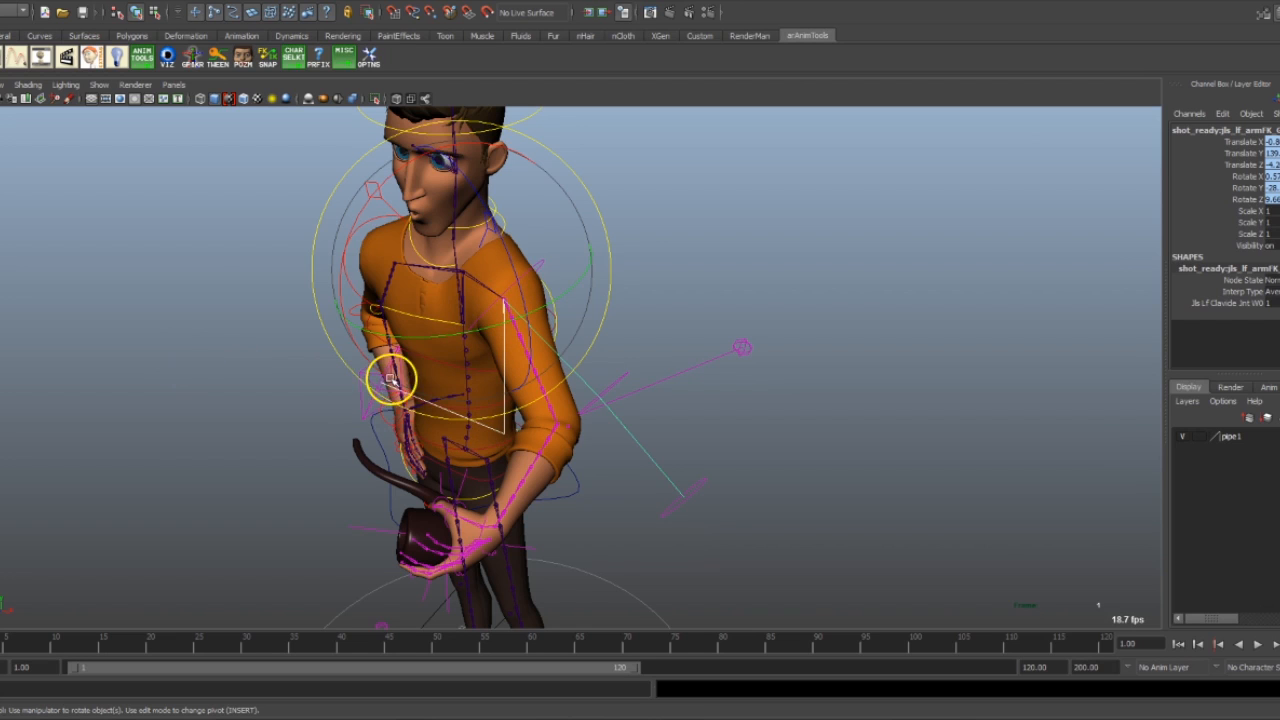
alt+drag(254, 470, 308, 430)
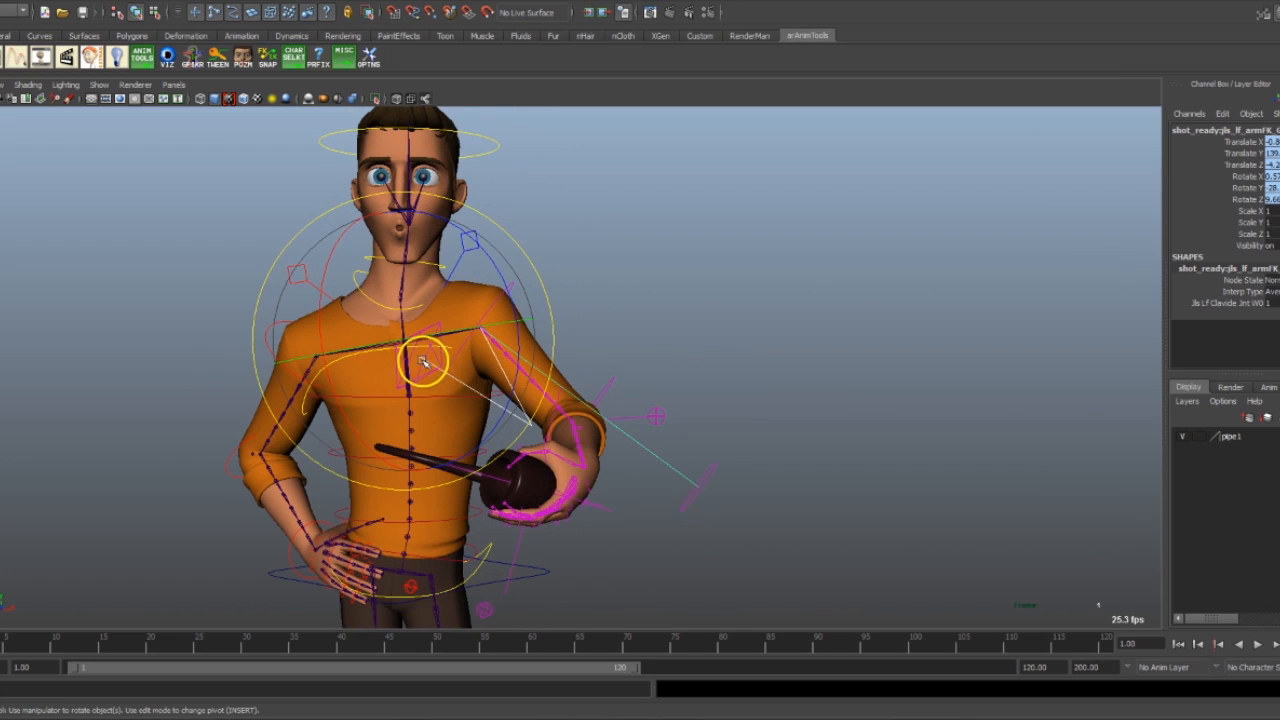
click(663, 220)
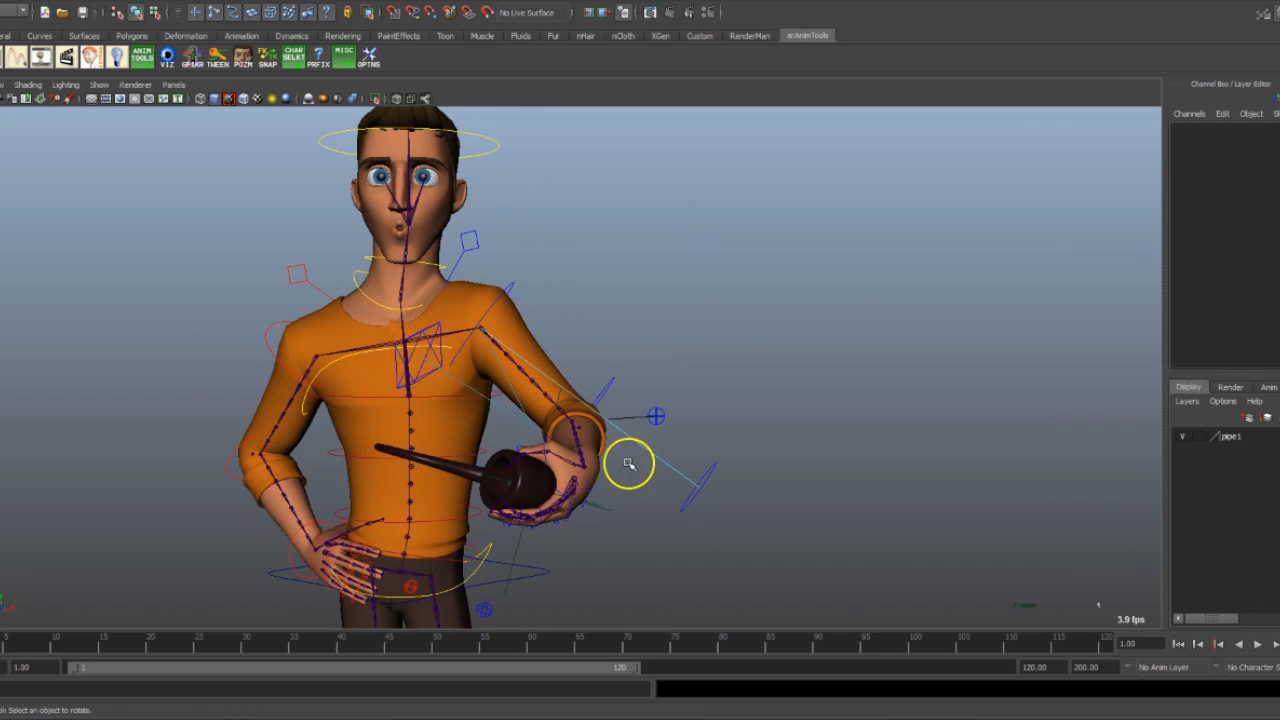
alt+drag(629, 463, 517, 391)
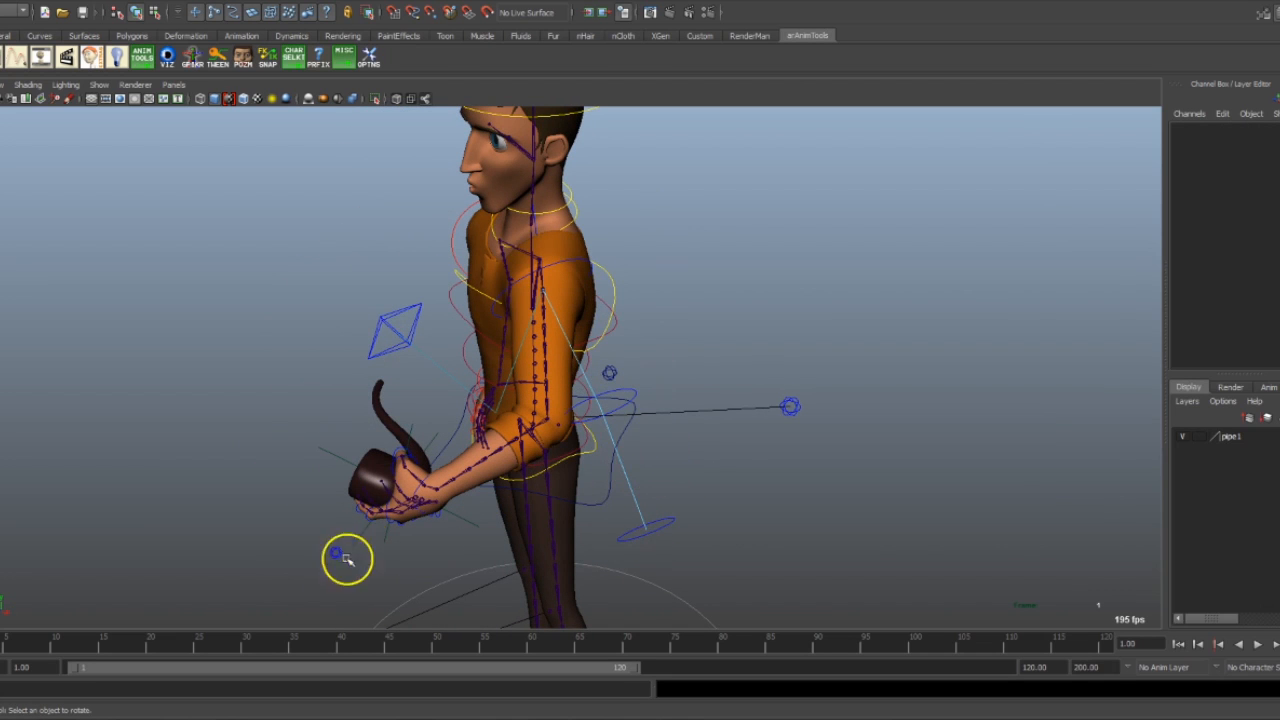
alt+drag(286, 566, 365, 487)
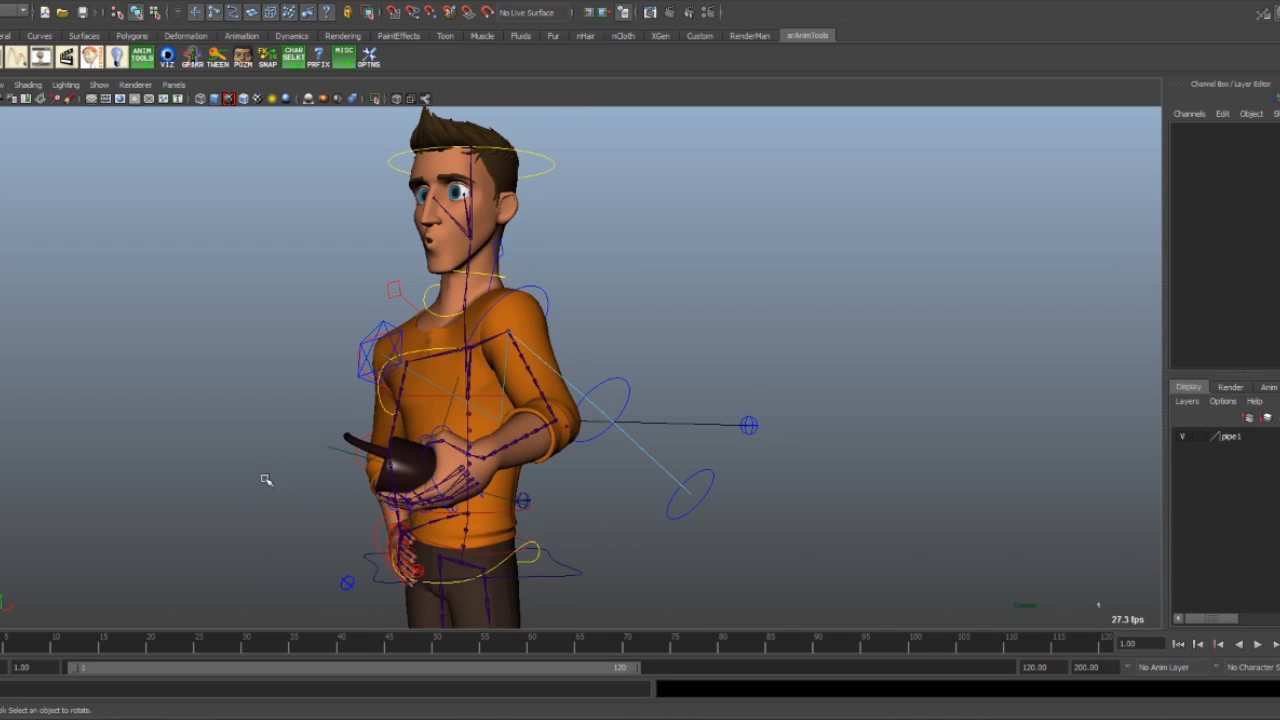
alt+drag(361, 491, 378, 497)
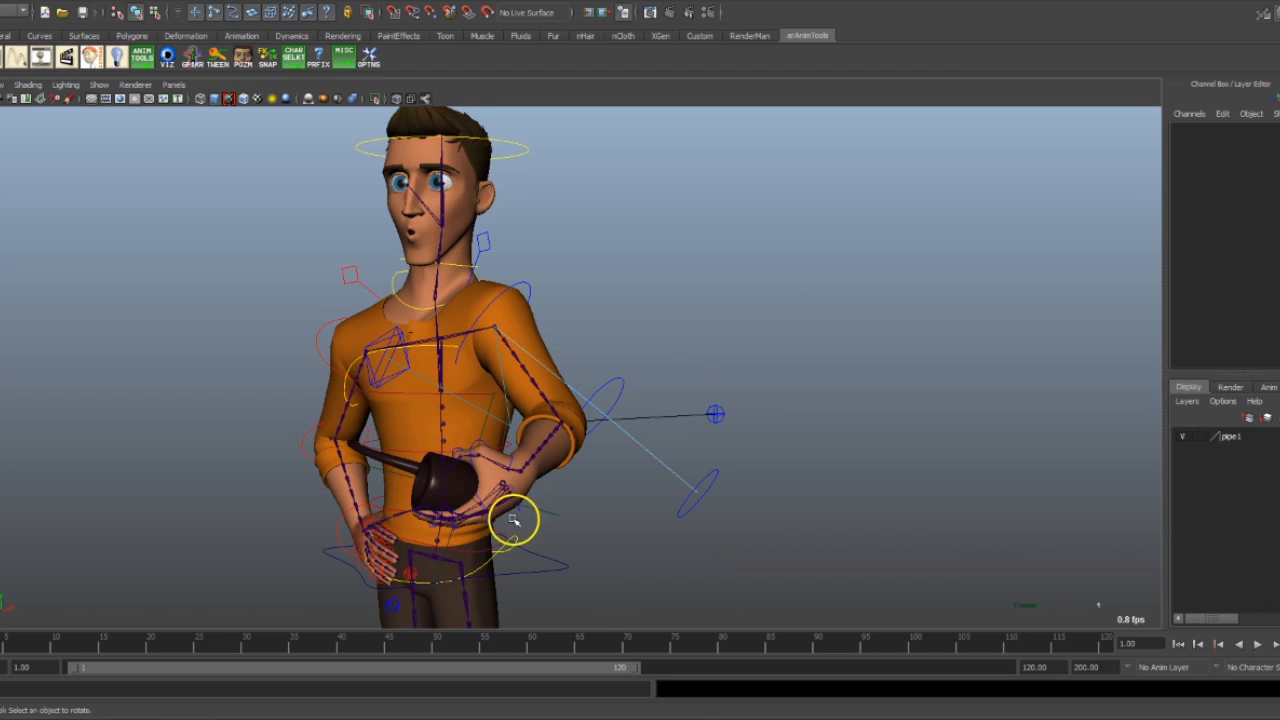
alt+drag(523, 523, 609, 523)
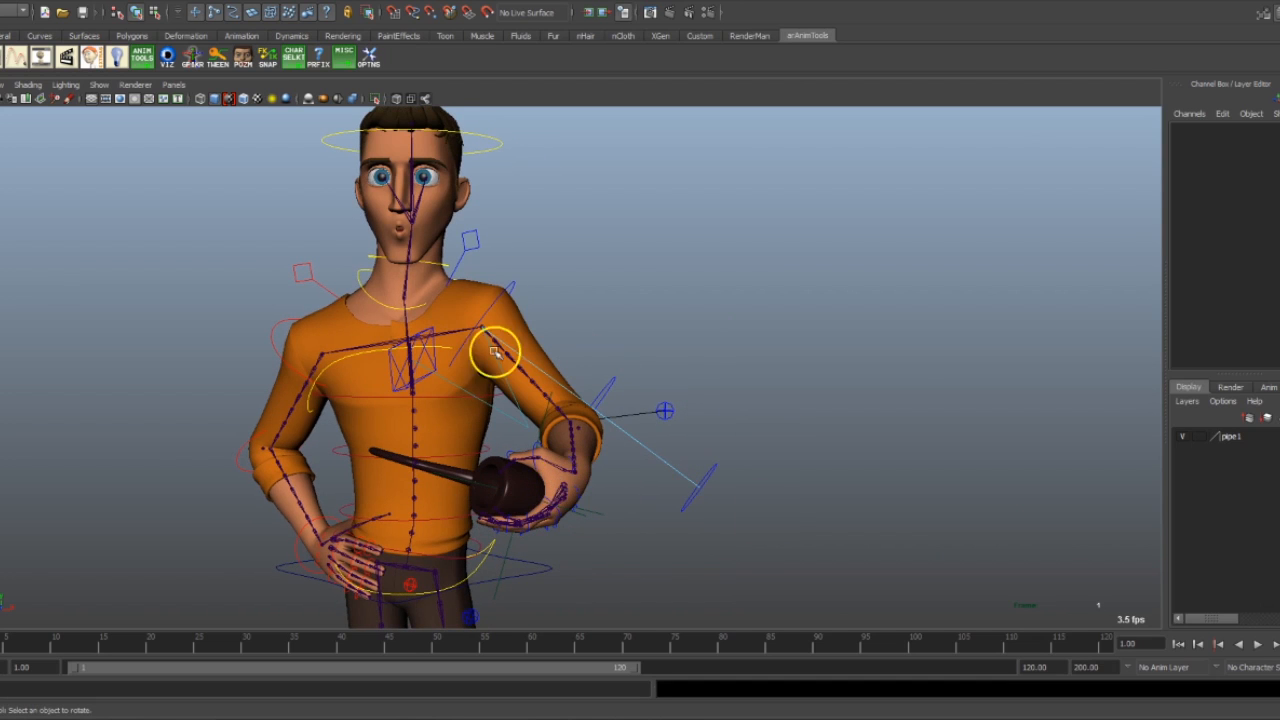
- Select the left arm's settings control and set Fk Ik Blend to 1
click(470, 615)
click(1233, 141)
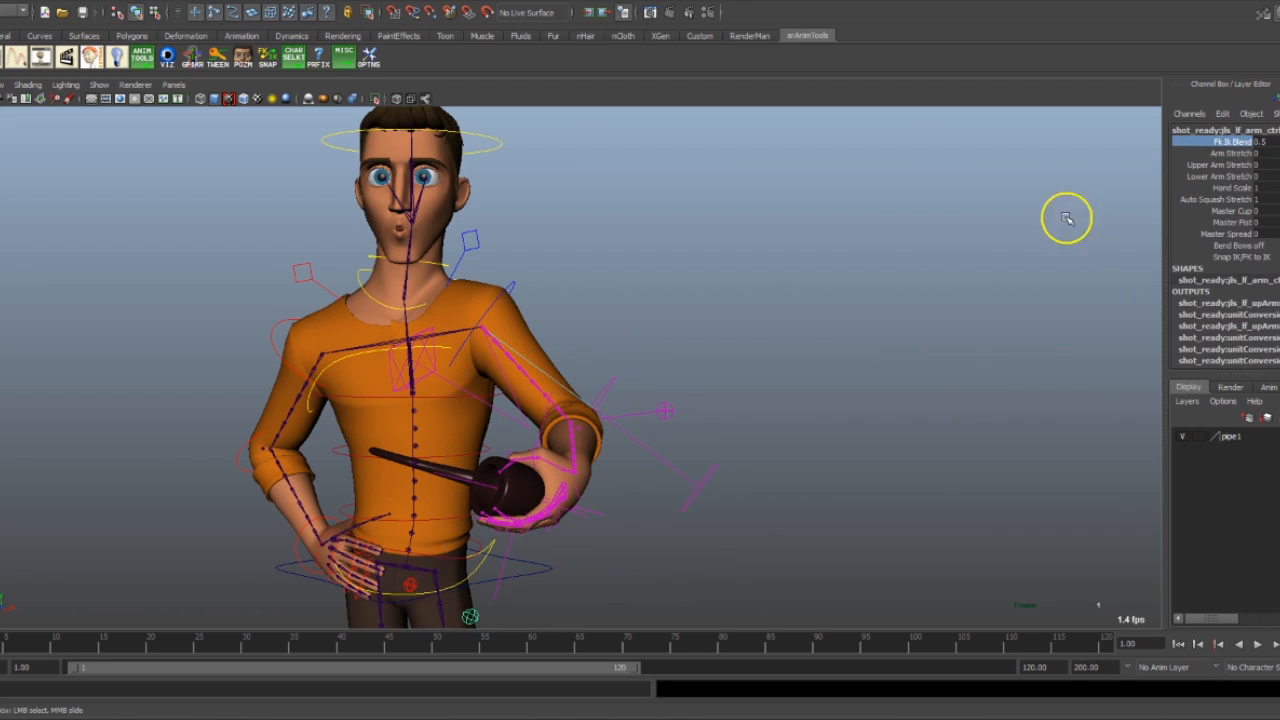
middle_drag(933, 351, 1096, 364)
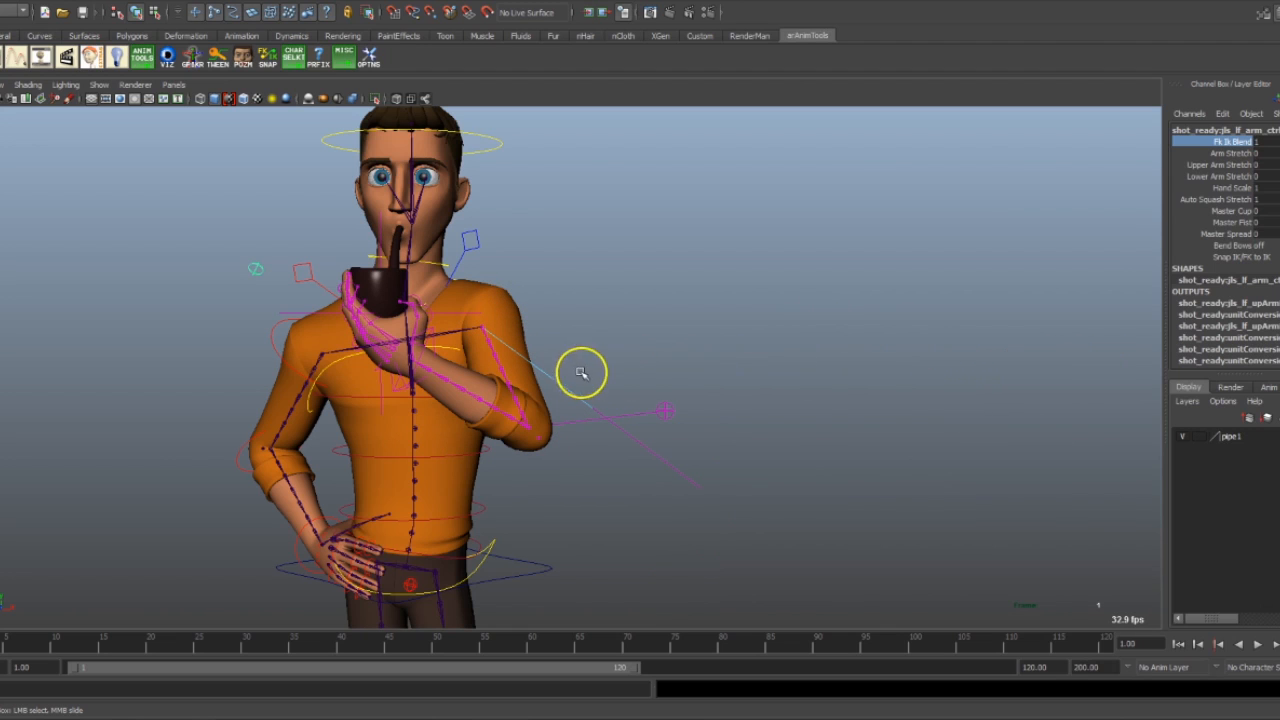
- Examine the pipe's position in the left hand and at the mouth from several angles with the arm in IK
alt+drag(580, 371, 620, 391)
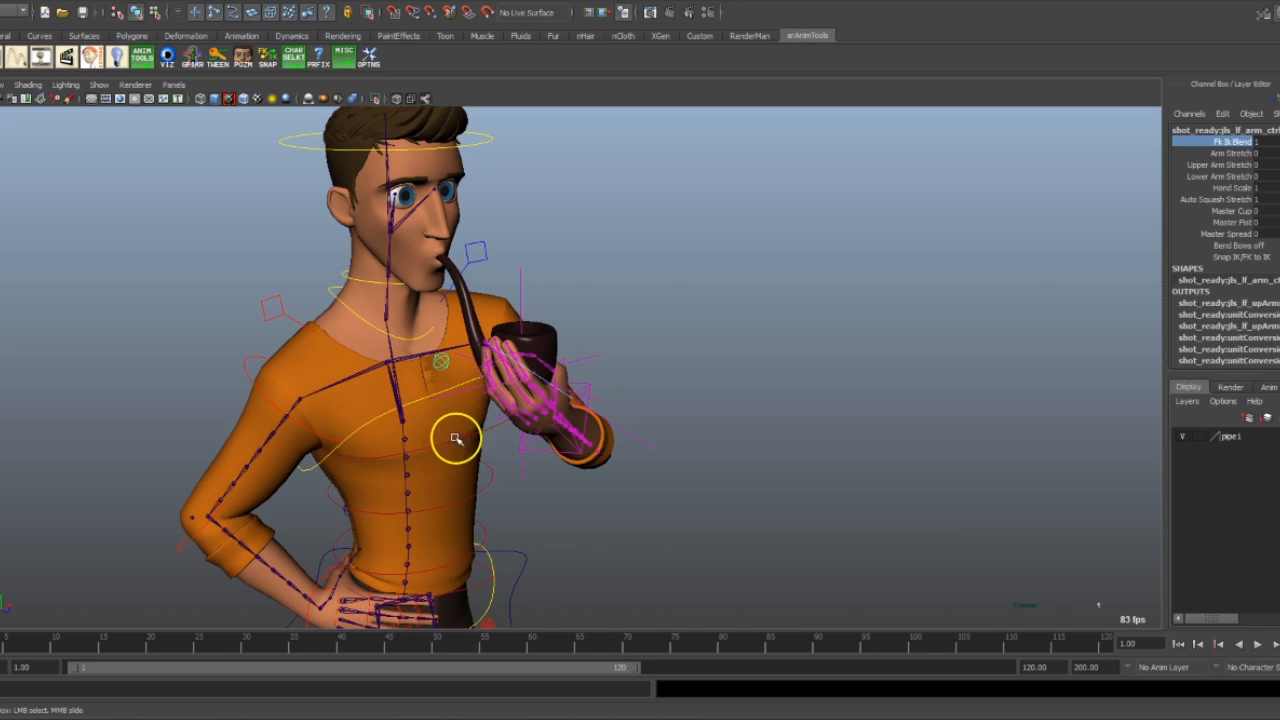
scroll(393, 436, up, 3)
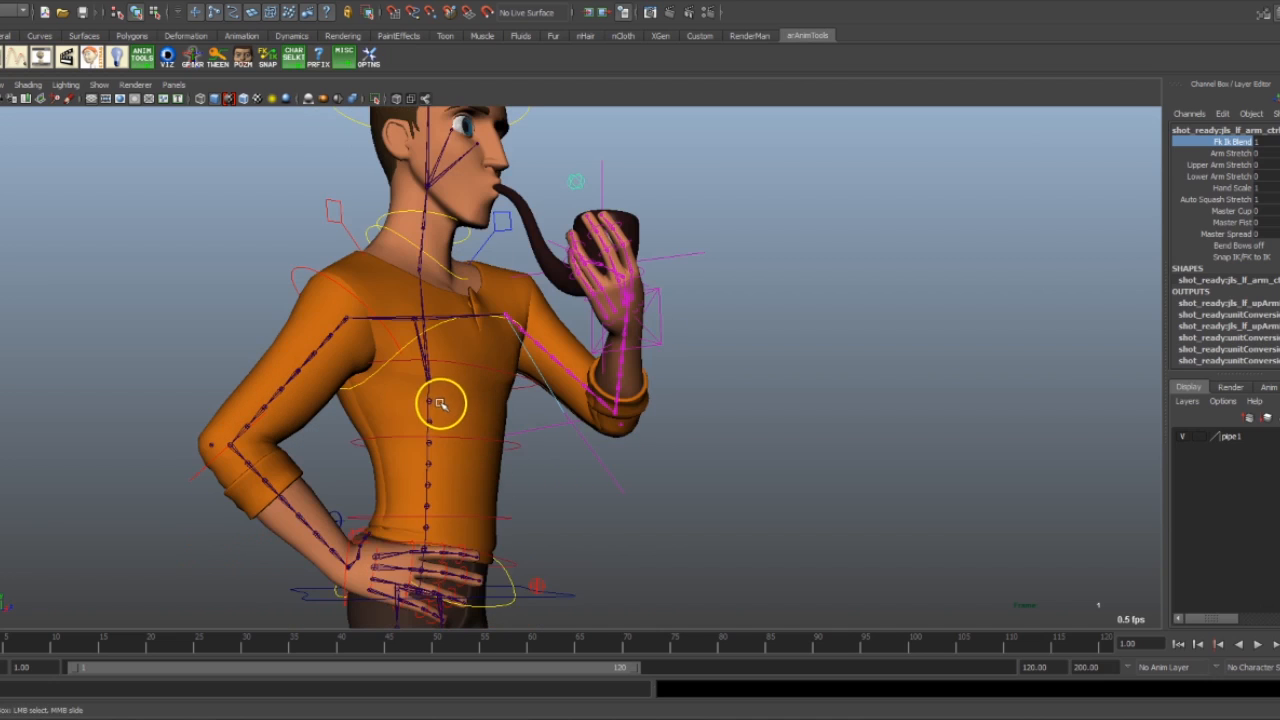
scroll(443, 400, up, 2)
alt+drag(383, 378, 457, 181)
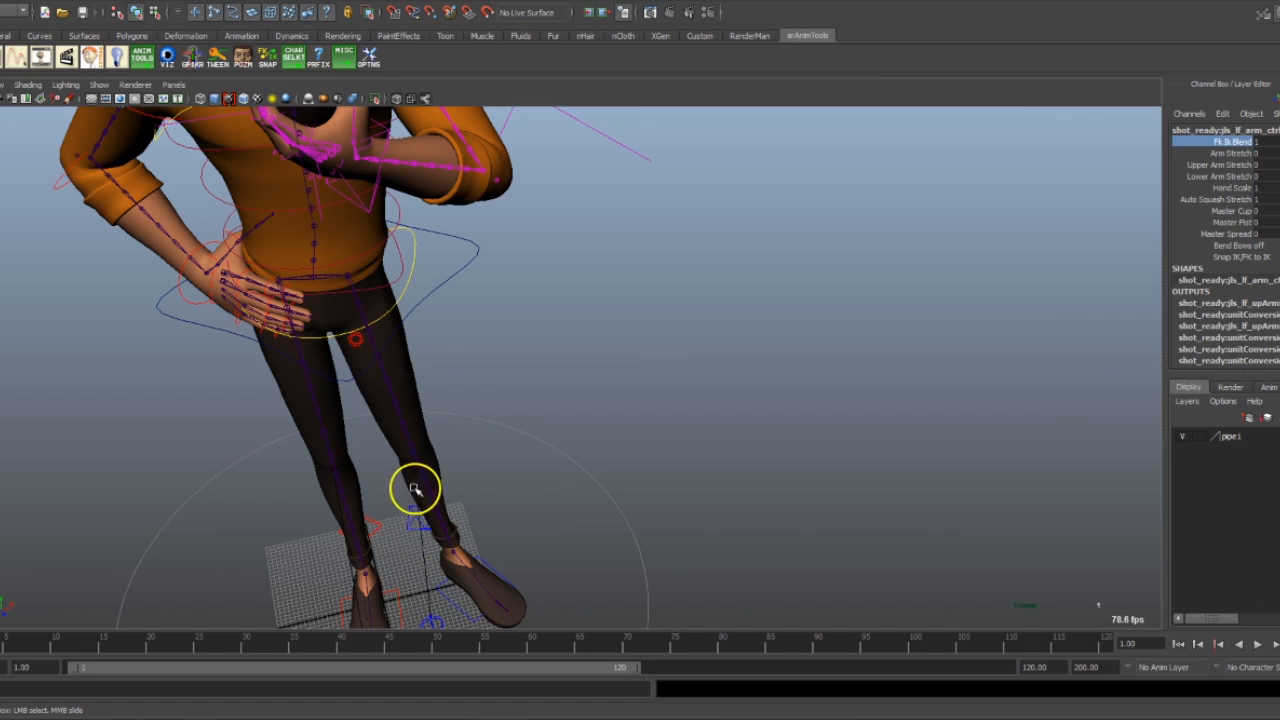
alt+drag(551, 266, 583, 556)
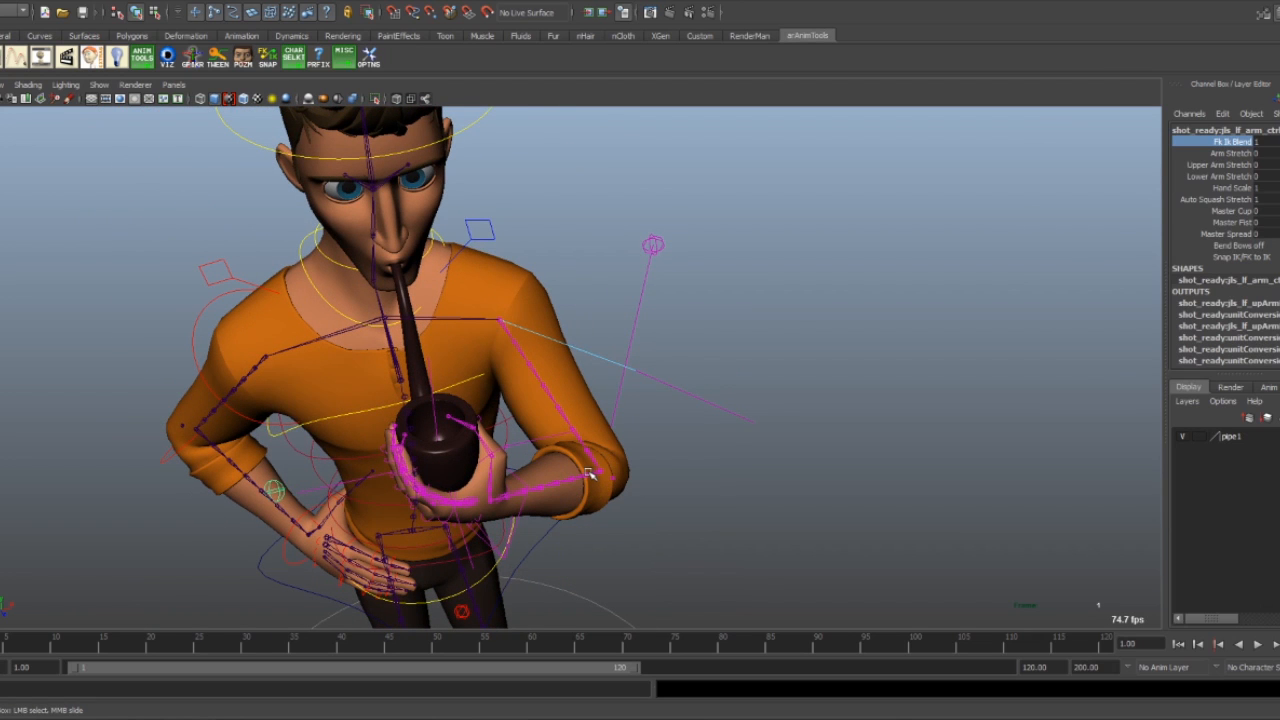
alt+drag(603, 374, 651, 466)
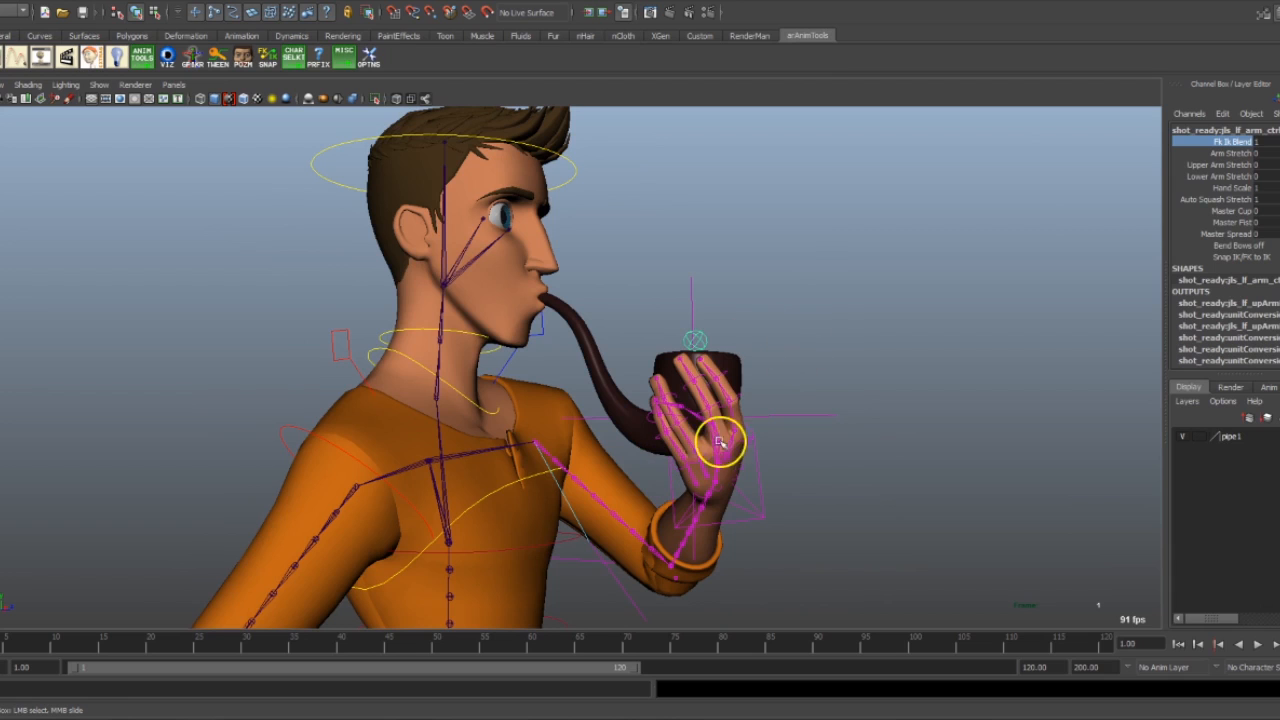
- Select the left hand's IK control, switch to the arm's settings control and open its Snap IK/FK choices
click(763, 491)
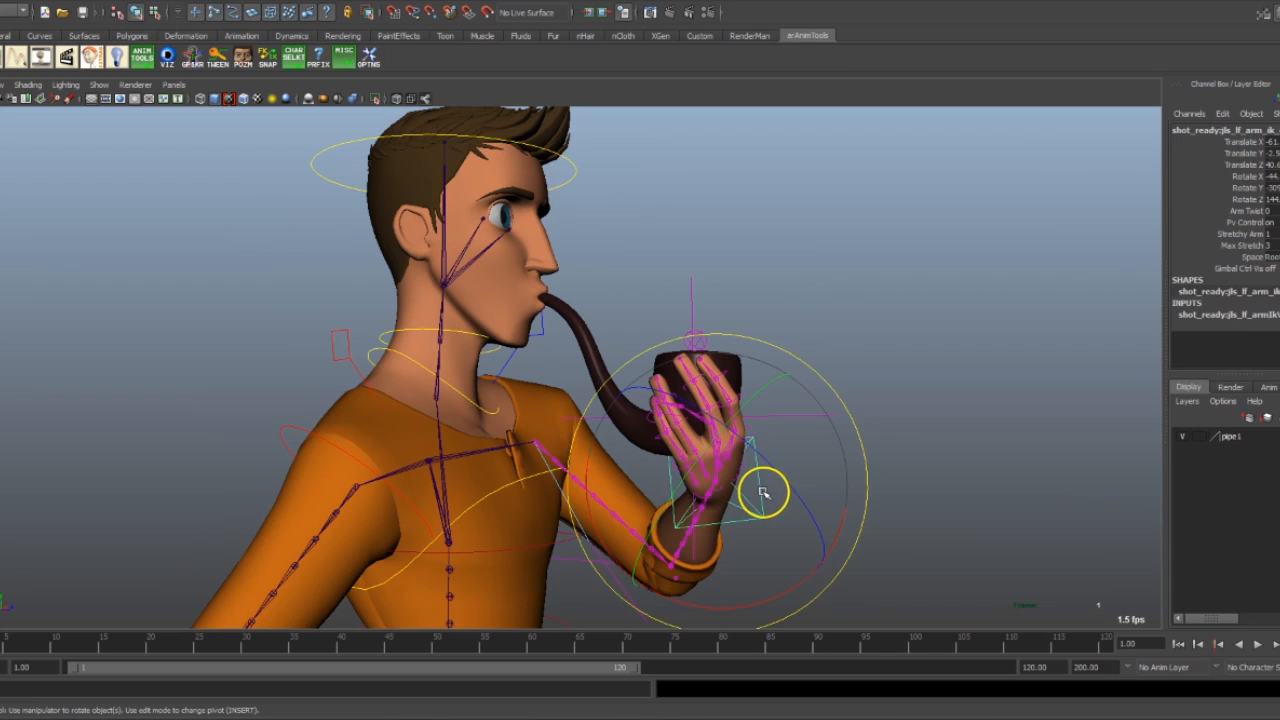
click(711, 340)
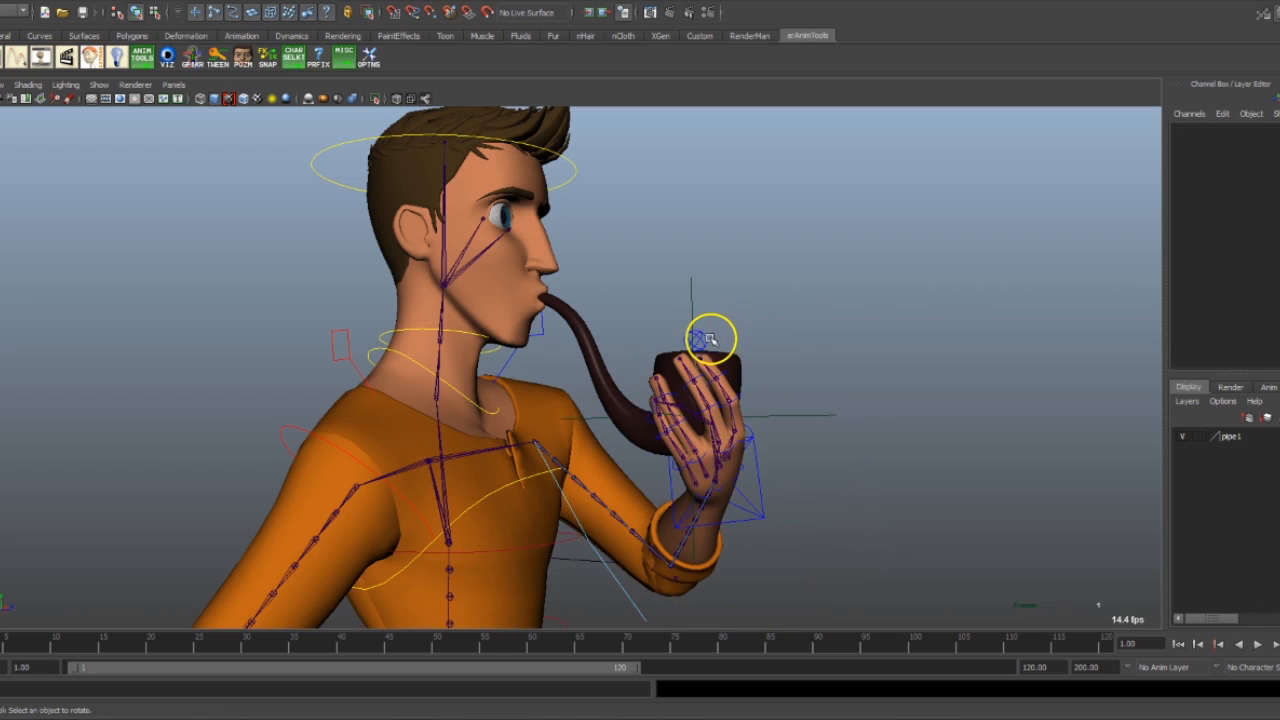
click(708, 340)
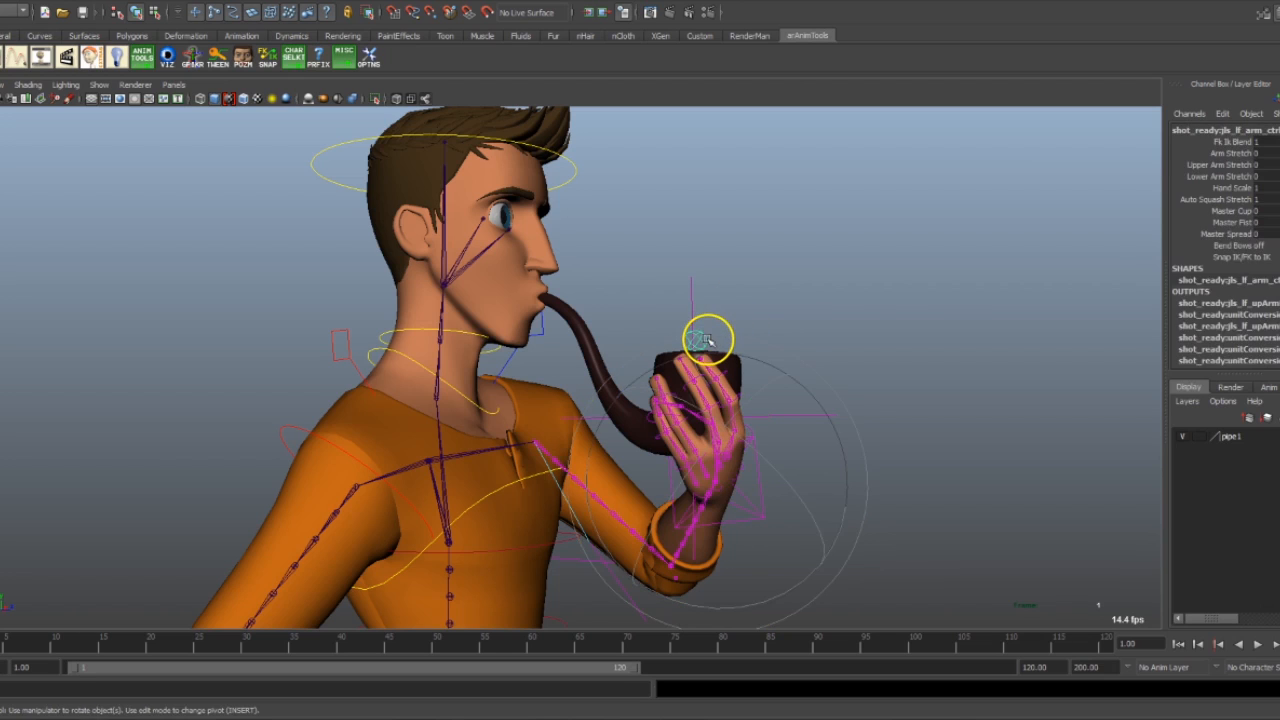
click(1262, 258)
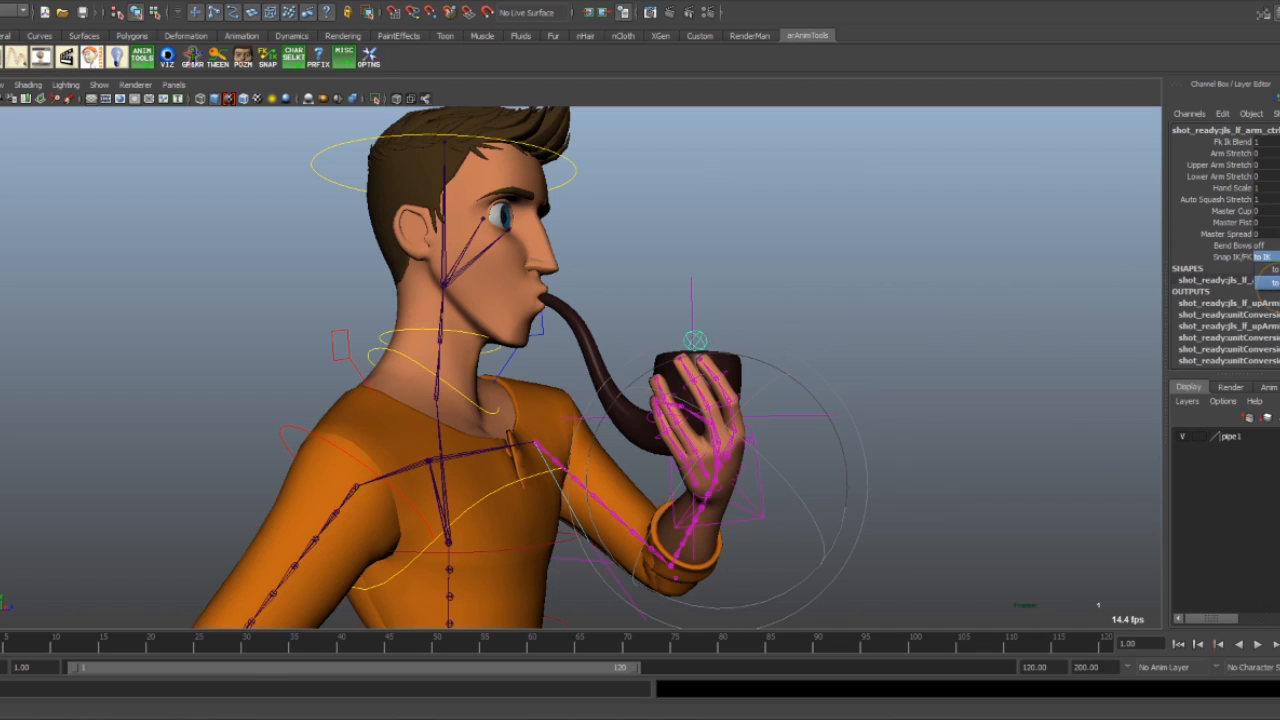